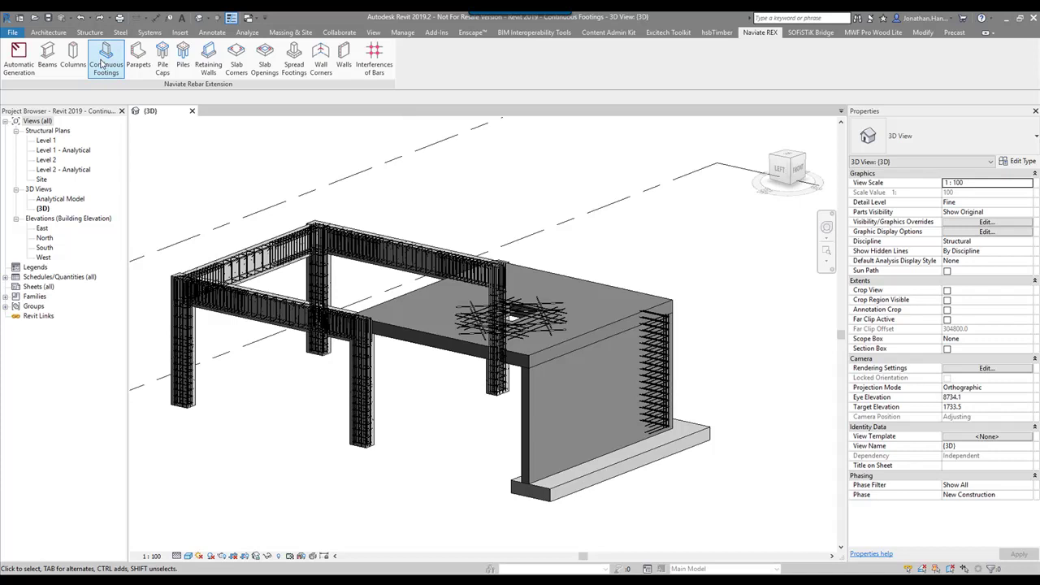
- Run Naviate REX Continuous Footings on both wall footings, then dismiss the differing-geometry error
shift+middle_drag(559, 503, 531, 488)
click(656, 447)
ctrl+click(650, 424)
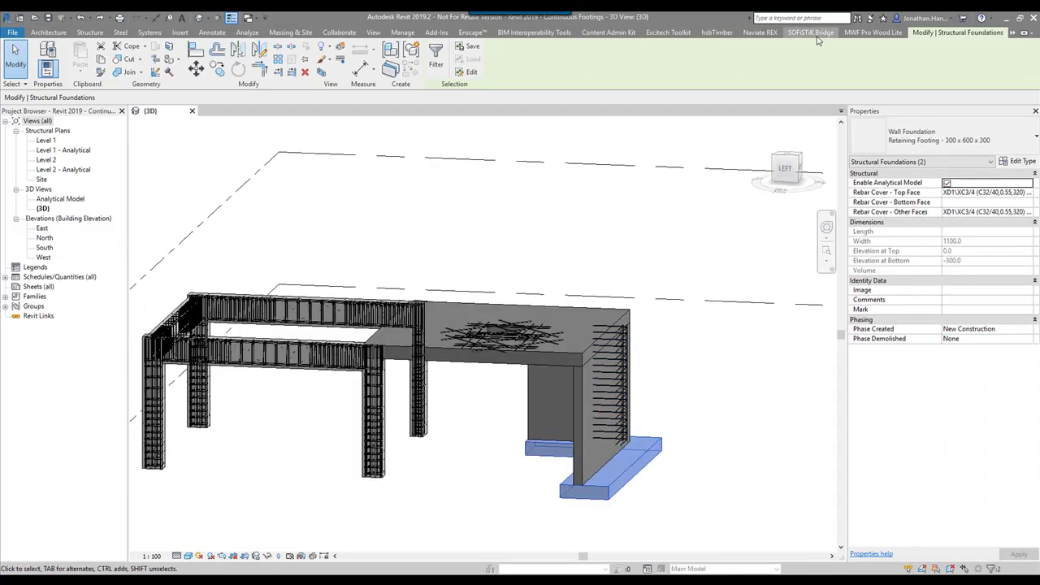
click(760, 33)
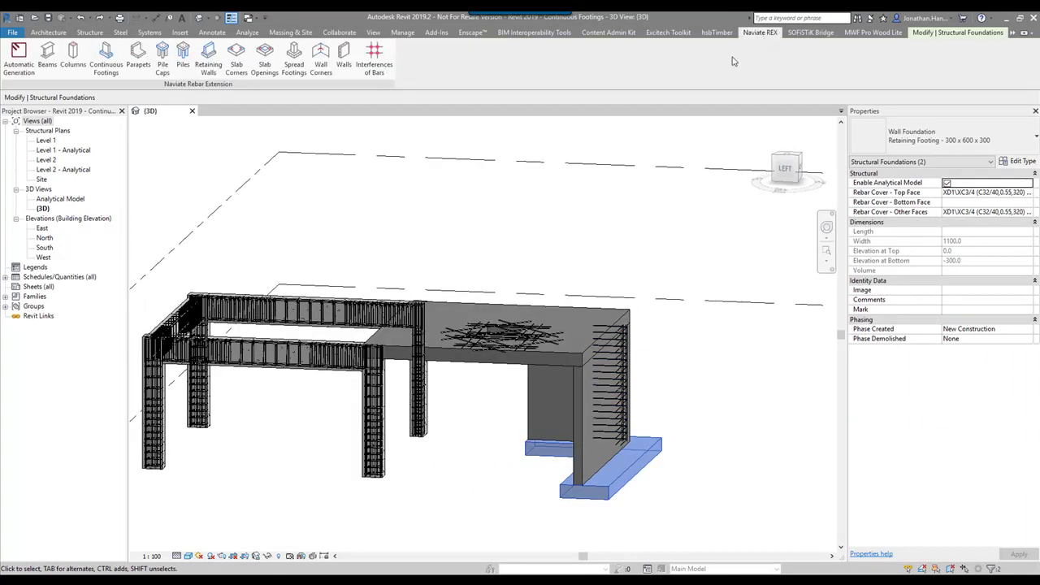
click(104, 70)
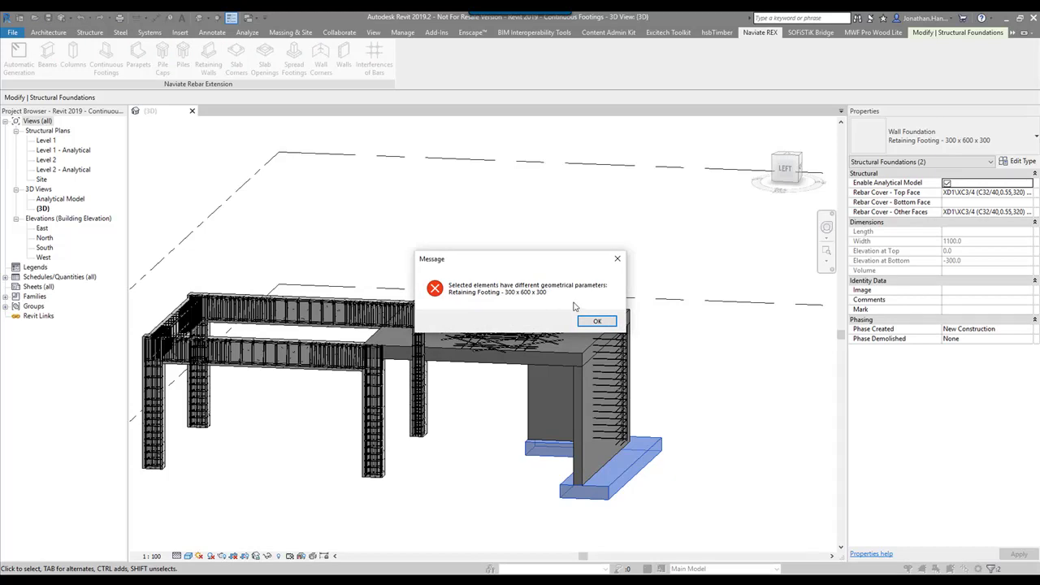
click(597, 321)
- Select a single wall footing and open its Continuous Footings reinforcement dialog
middle_drag(710, 500, 667, 443)
click(596, 430)
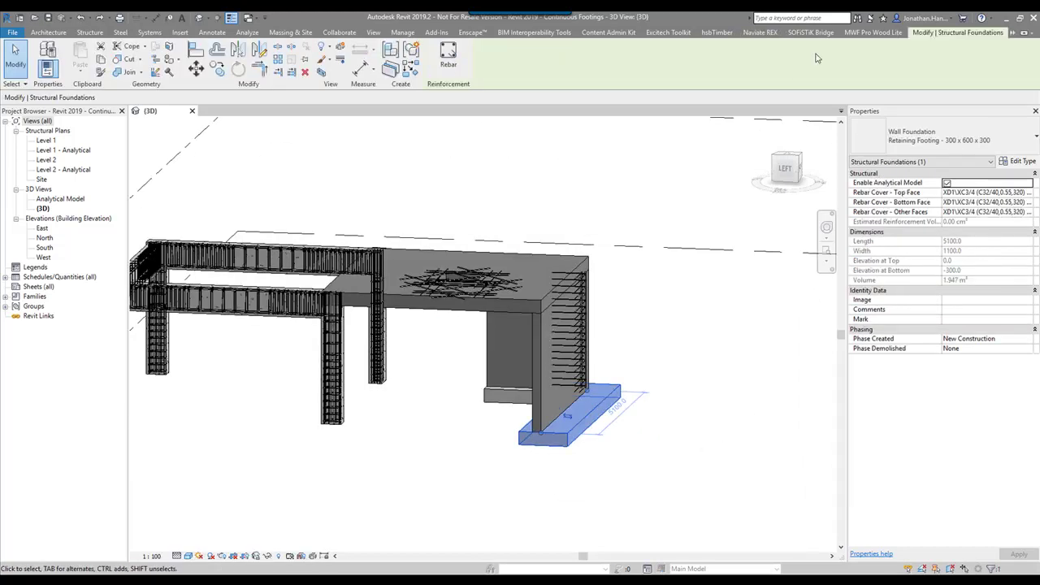
click(760, 33)
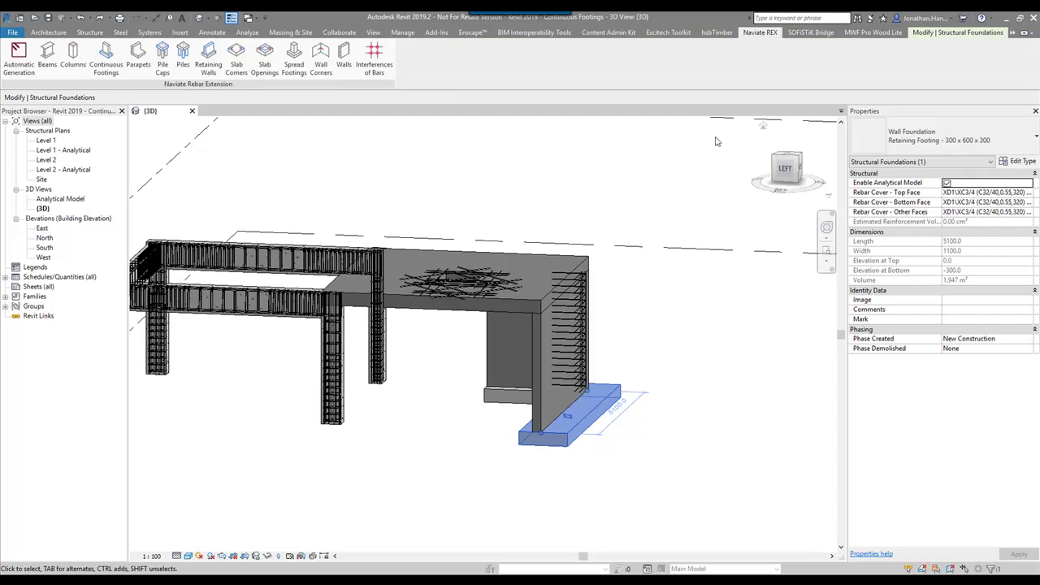
click(105, 69)
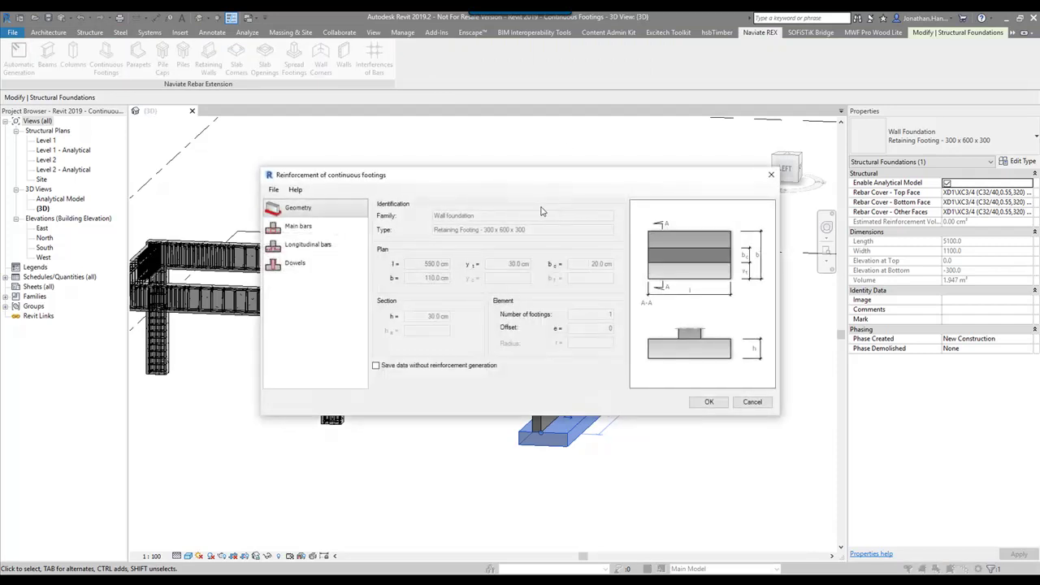
- Confirm the regional reinforcing-bar database is UK BS 8666 2005 and accept the preferences
click(275, 190)
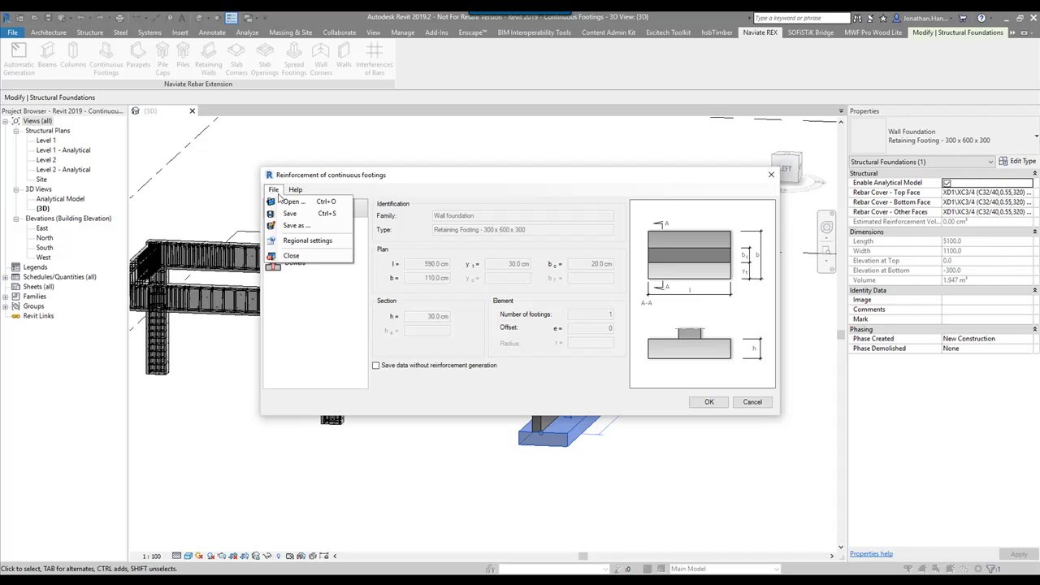
click(304, 242)
click(388, 329)
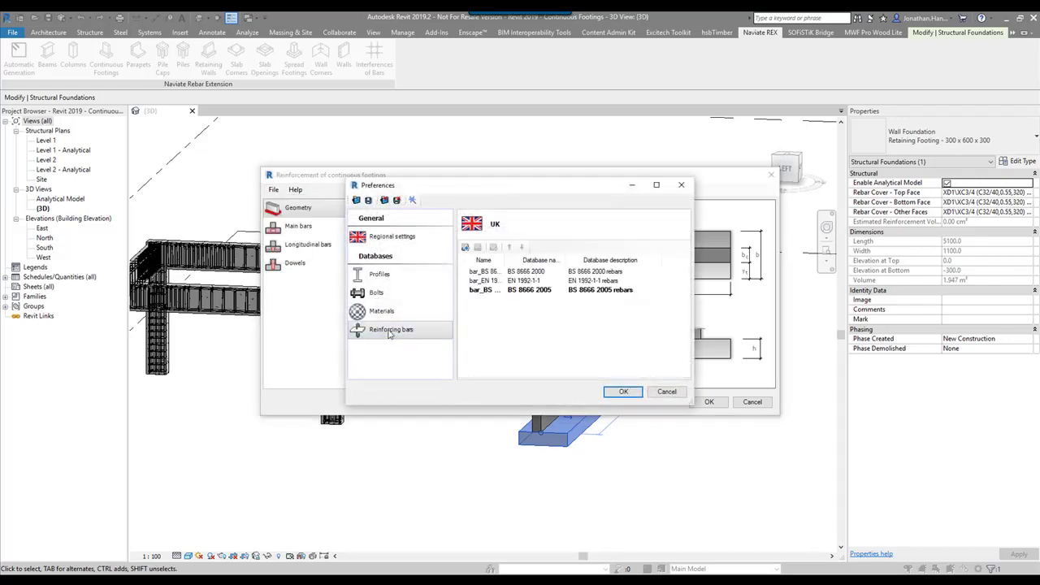
drag(505, 260, 558, 259)
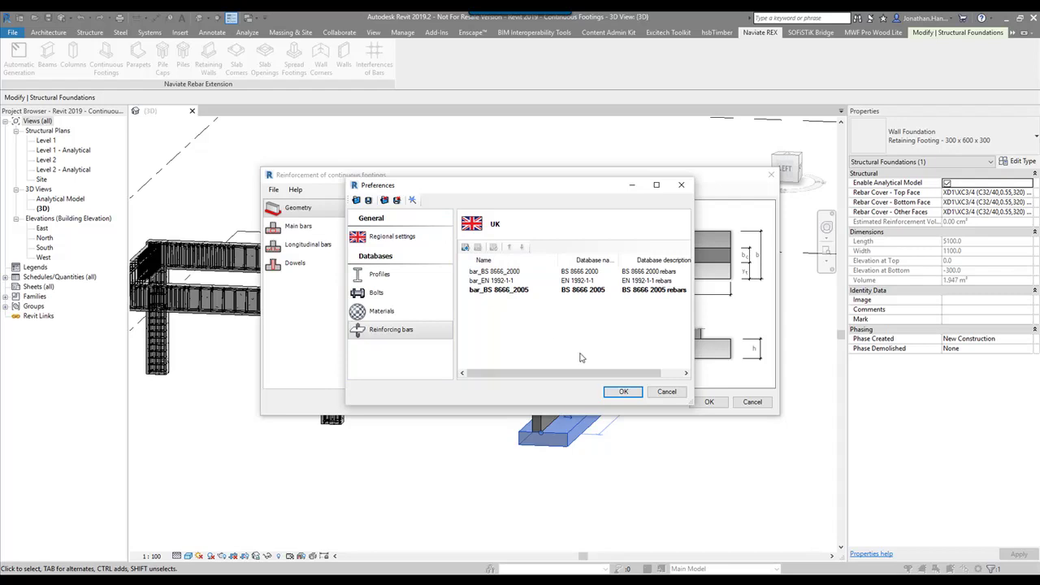
click(624, 393)
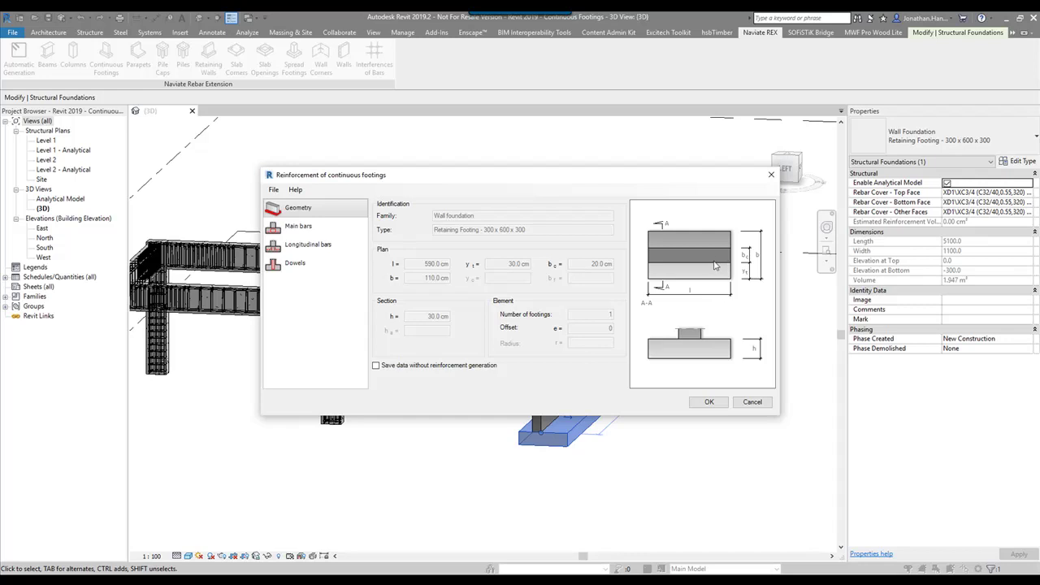
- Keep the closed rectangular stirrup layout and set end distances aL and aR to 50 mm
click(317, 227)
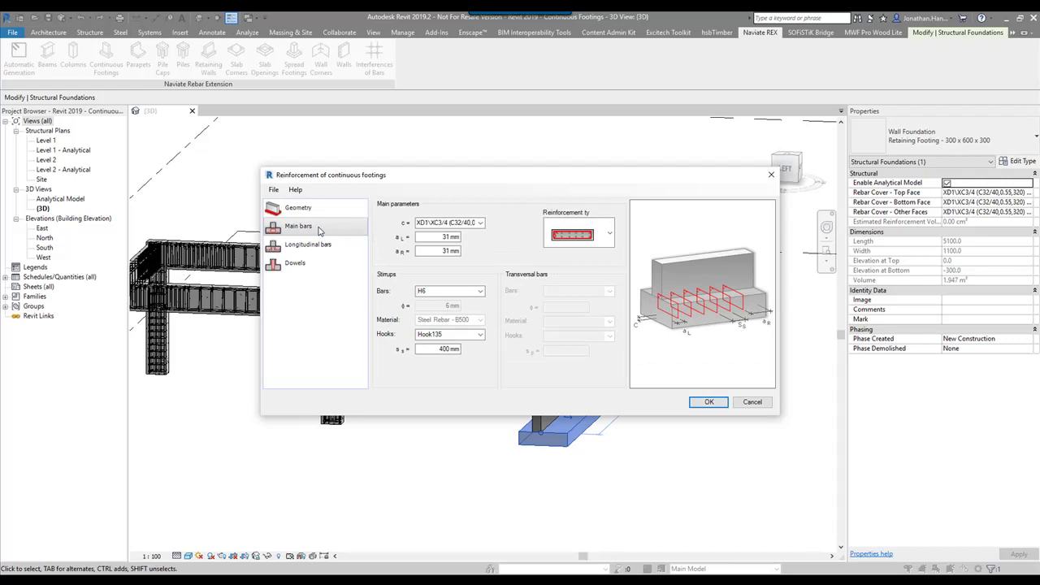
click(611, 235)
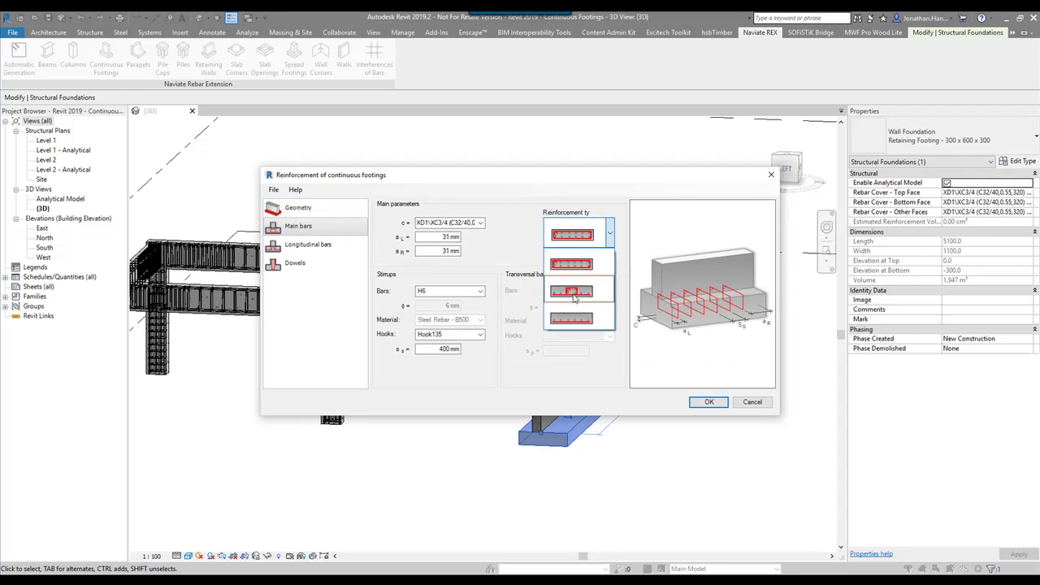
click(573, 263)
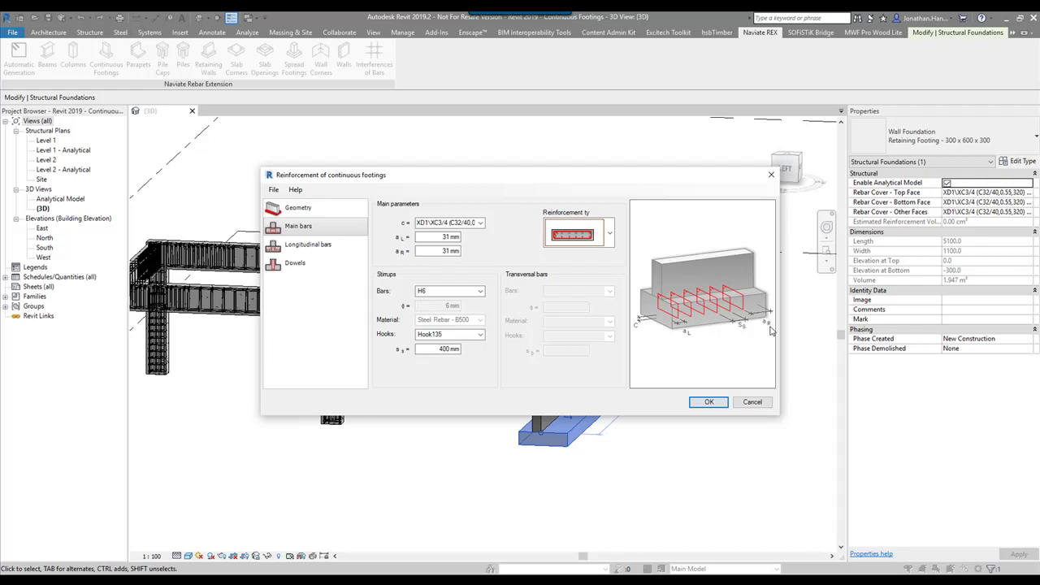
click(439, 237)
text(50)
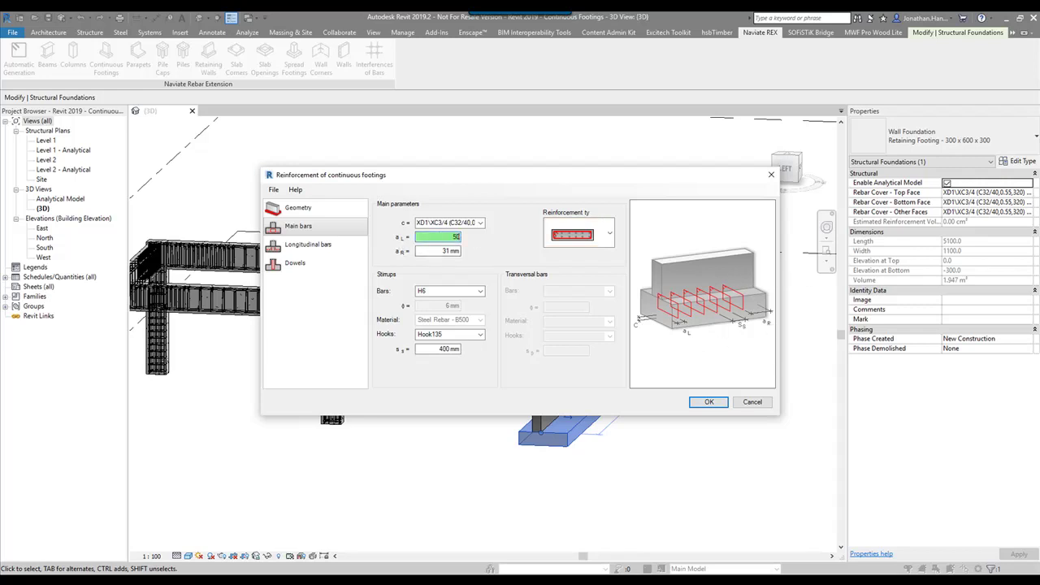
click(437, 251)
text(50)
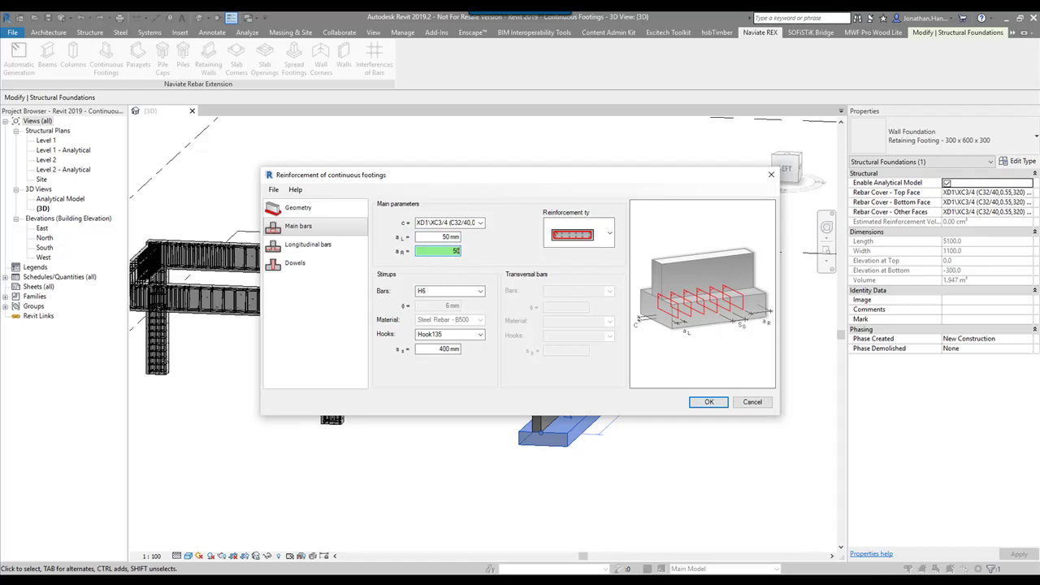
- Make the stirrups H8 bars with Hook135 hooks at 300 mm spacing
click(475, 292)
click(452, 317)
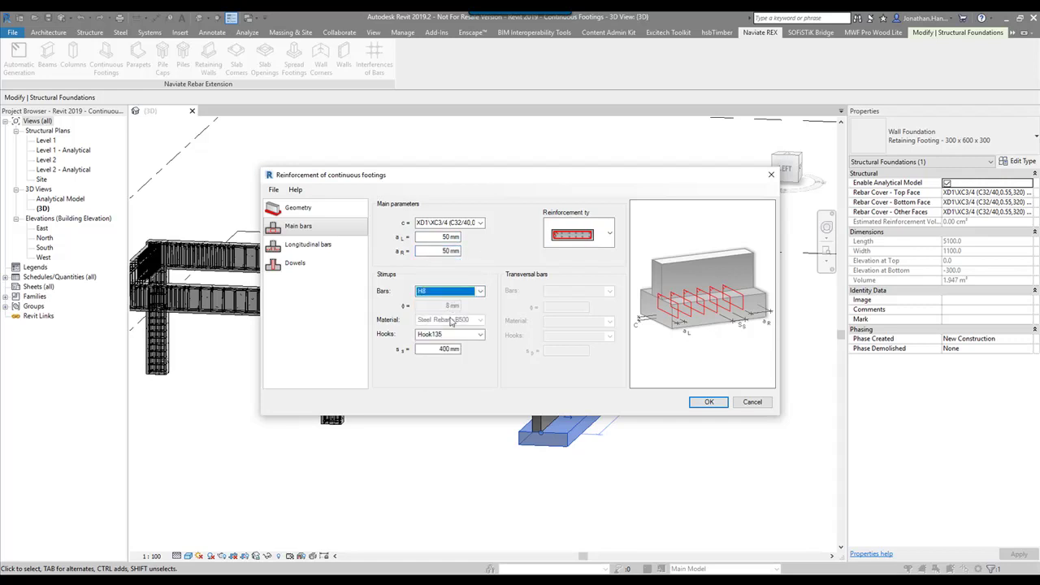
click(480, 335)
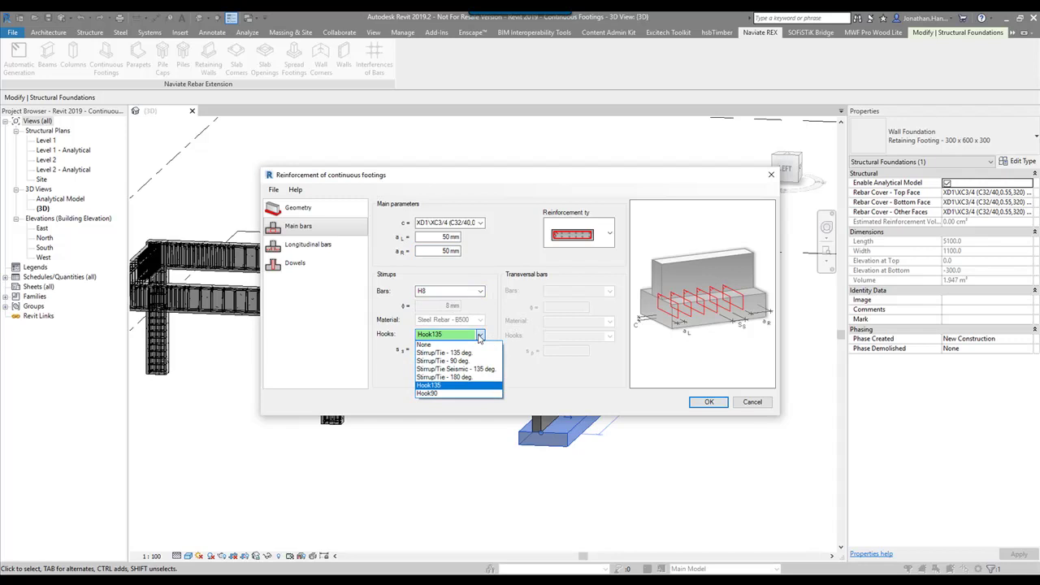
click(480, 336)
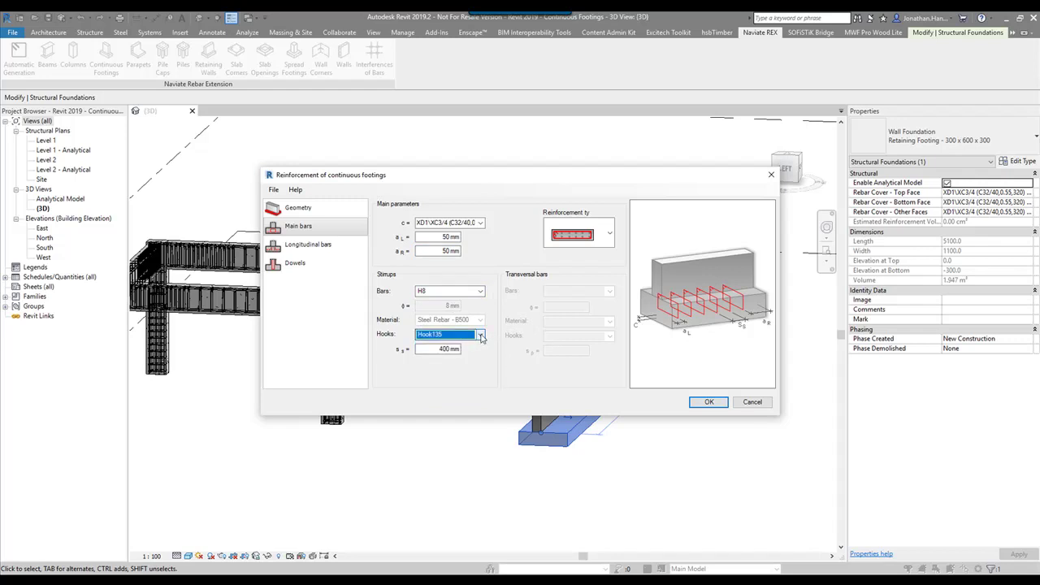
drag(437, 347, 489, 349)
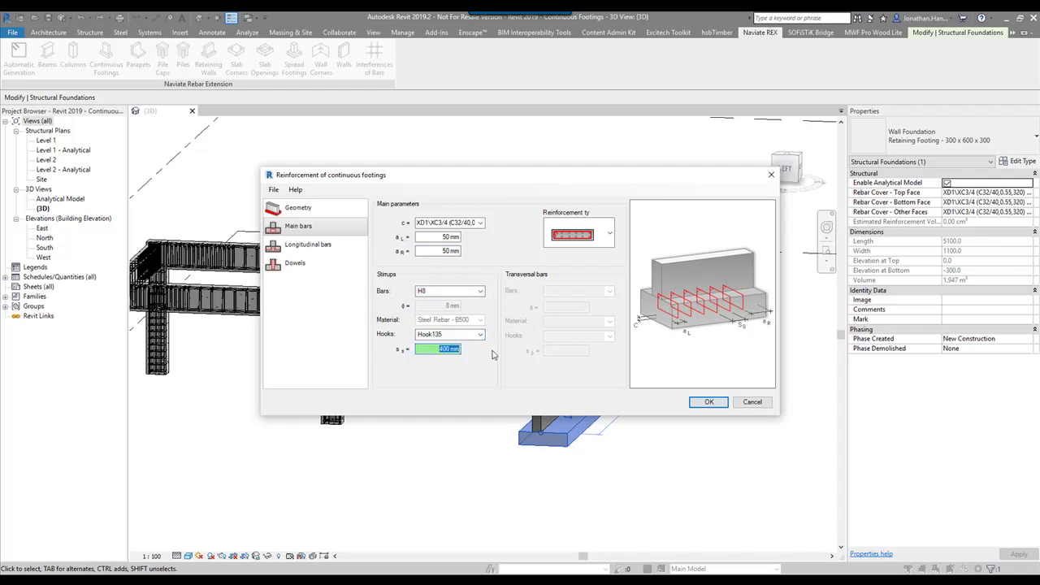
text(300)
- Set bottom and top longitudinal bars to H10, leaving left and right end extensions off
click(327, 252)
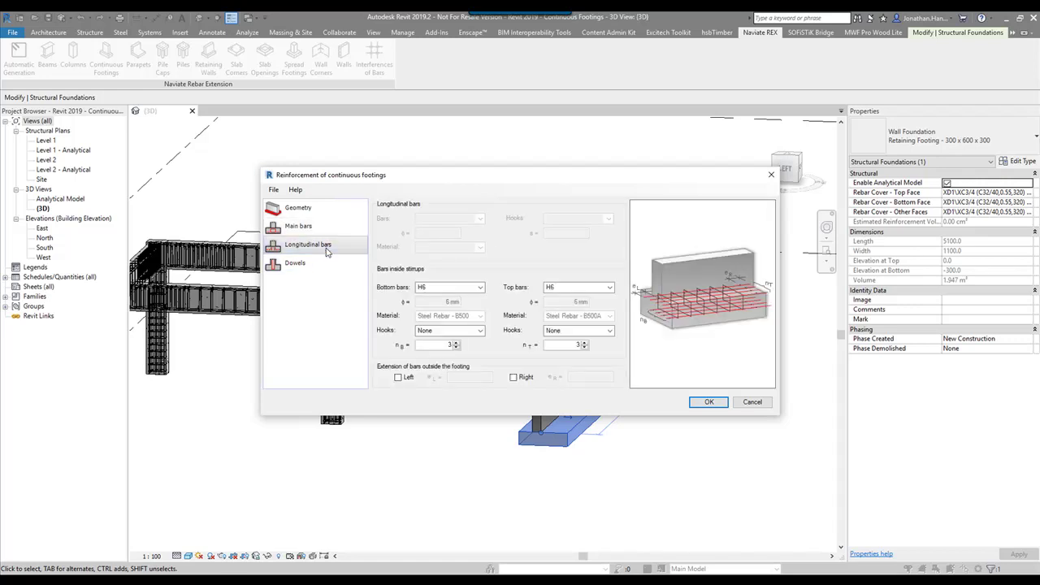
click(477, 288)
click(443, 314)
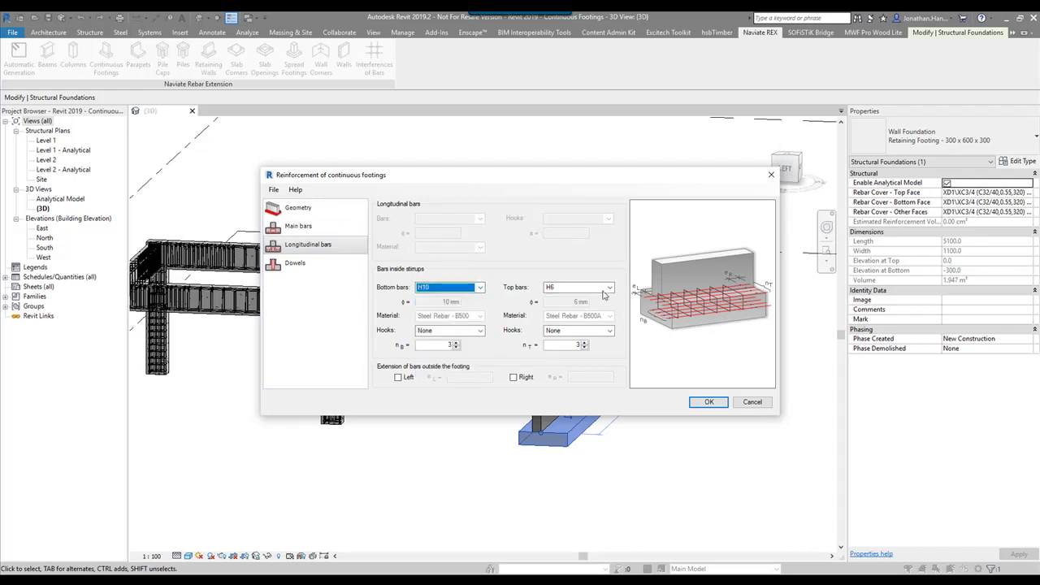
click(608, 288)
click(587, 316)
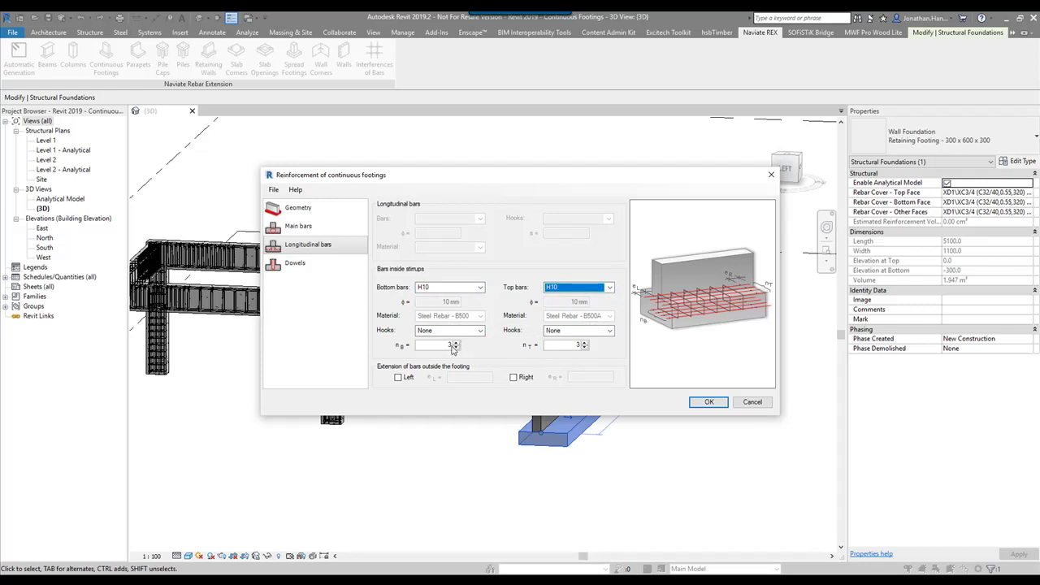
click(398, 378)
click(513, 378)
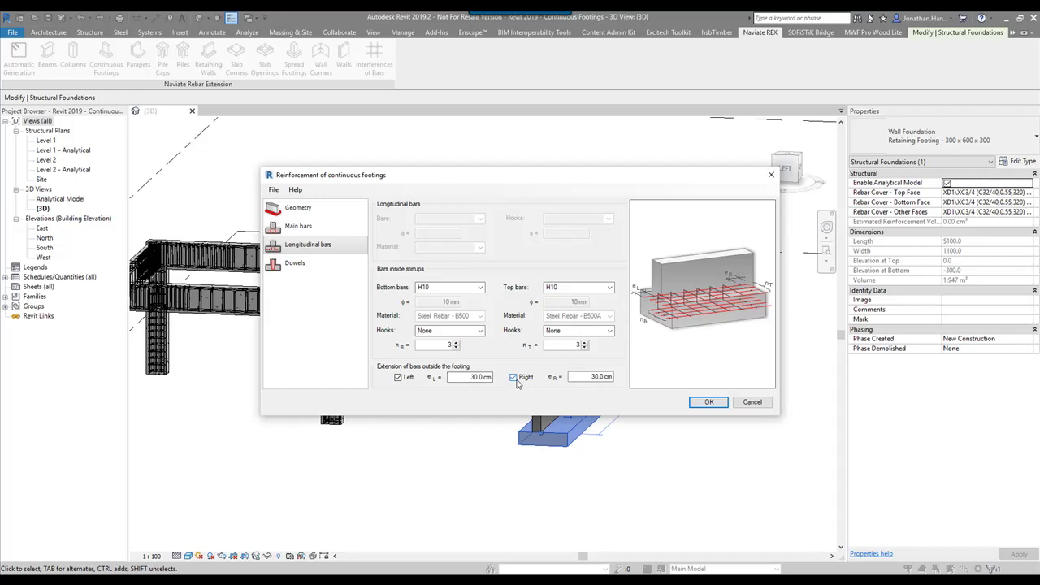
click(514, 378)
click(399, 378)
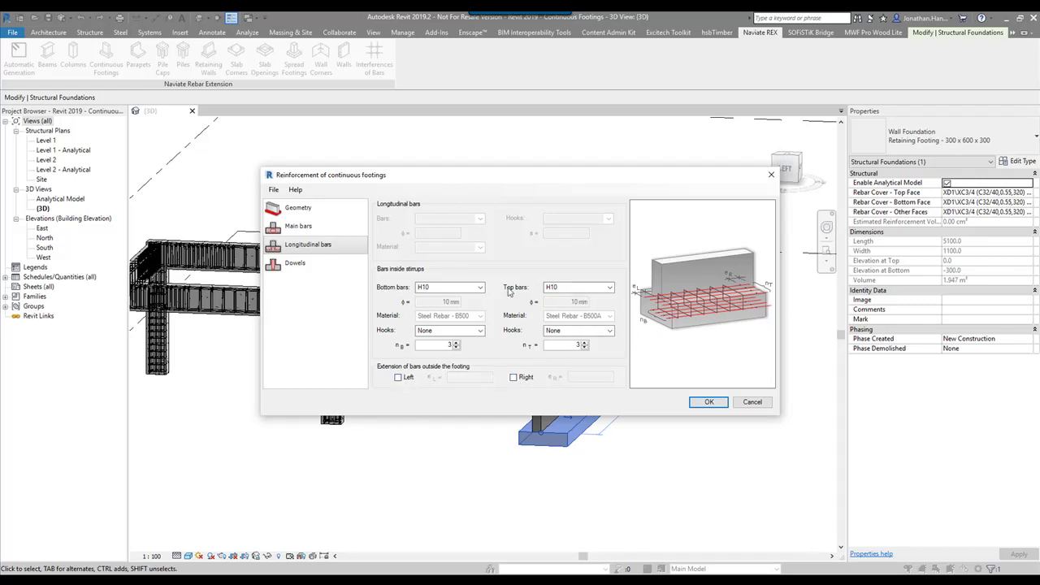
- Keep the default exposure class and dowel shape, and make the dowels H10 at 300 mm spacing
click(329, 271)
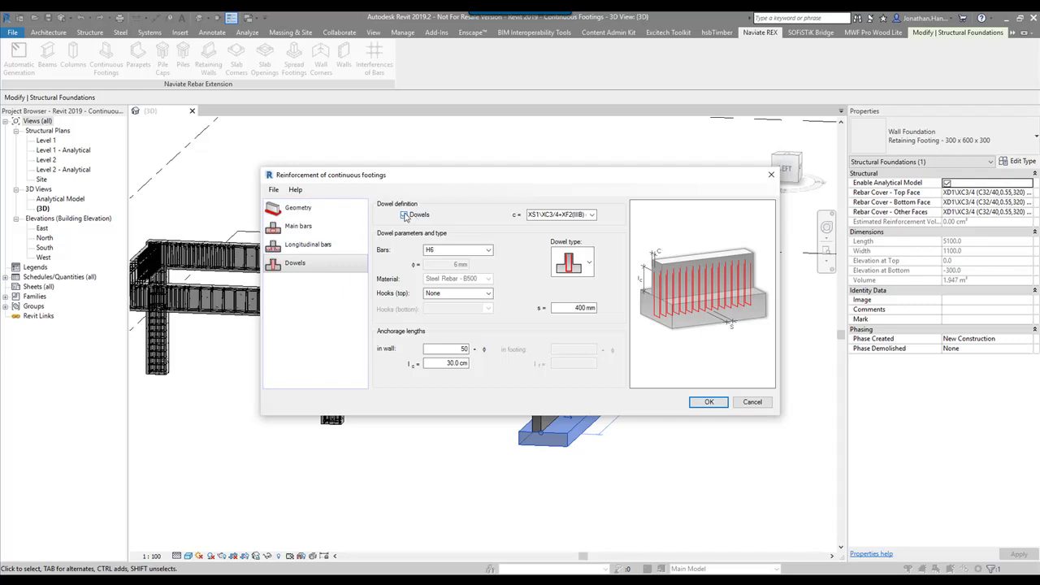
click(591, 214)
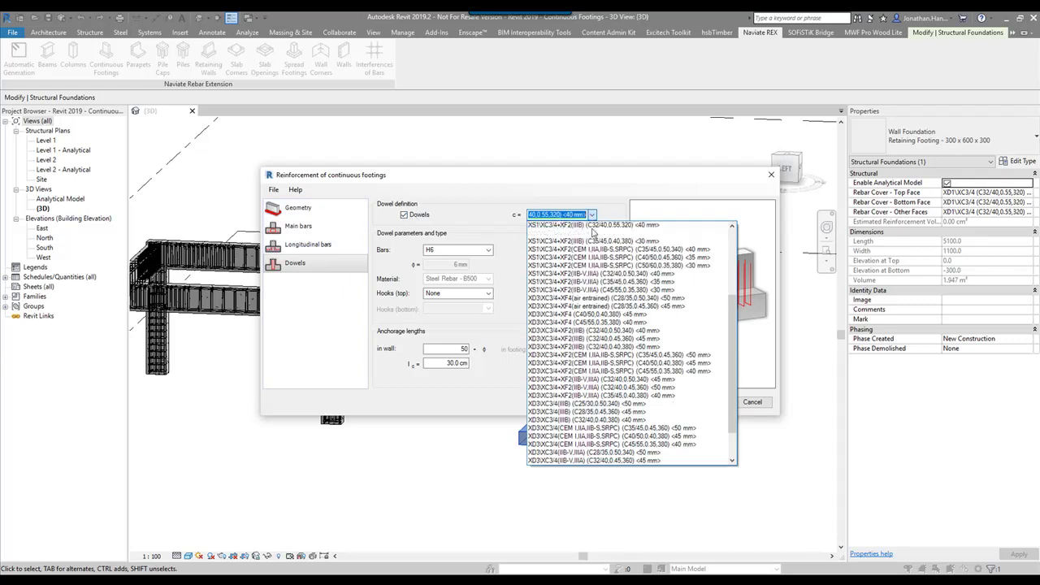
click(588, 226)
click(591, 265)
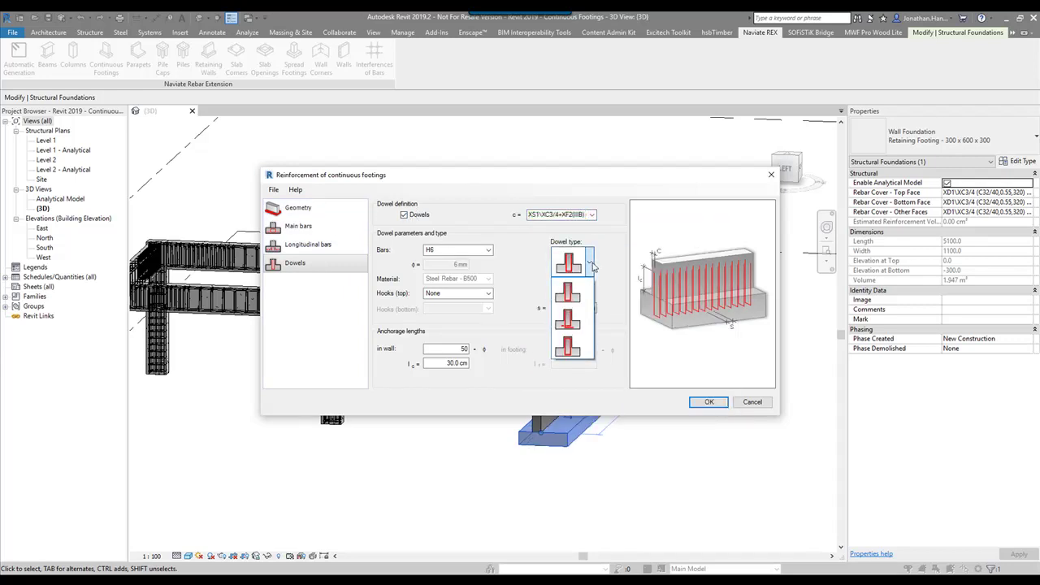
click(571, 291)
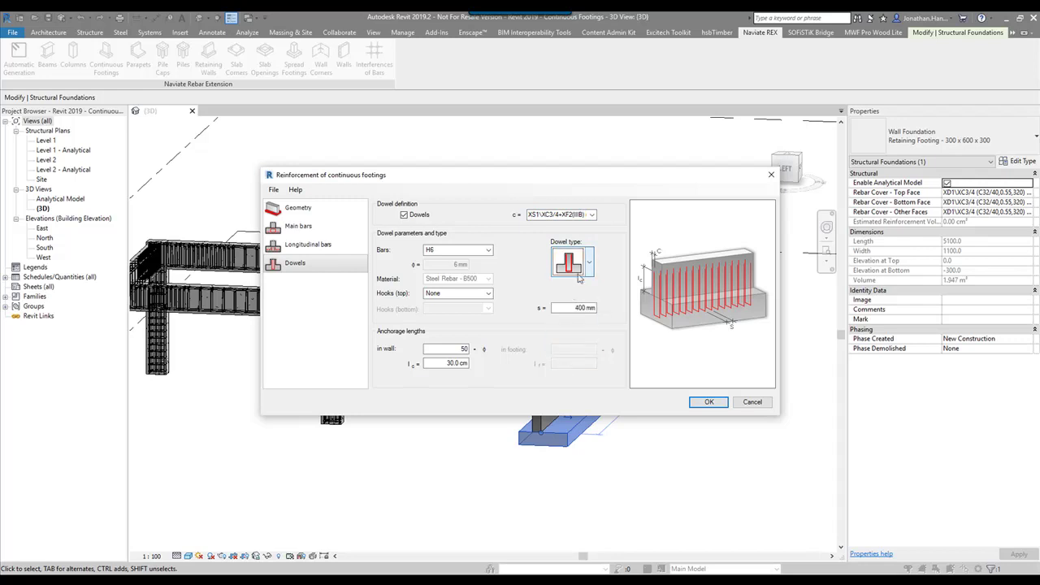
click(491, 250)
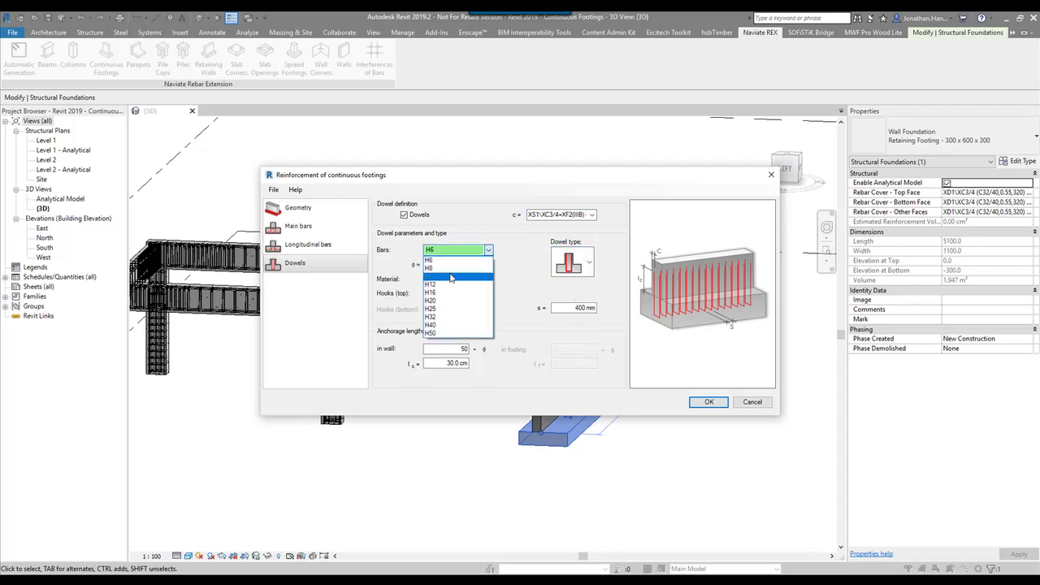
click(455, 277)
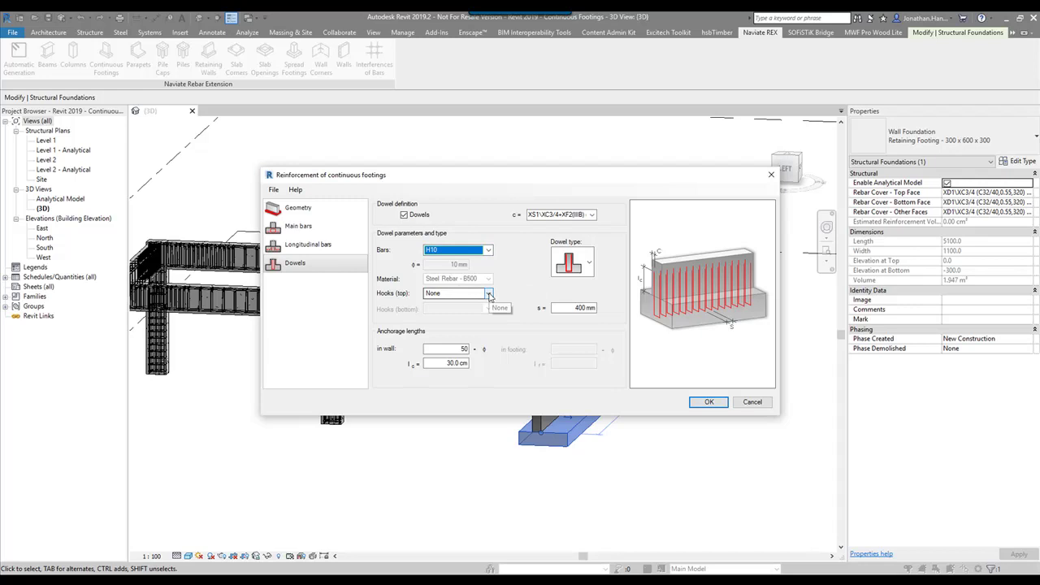
drag(555, 308, 617, 313)
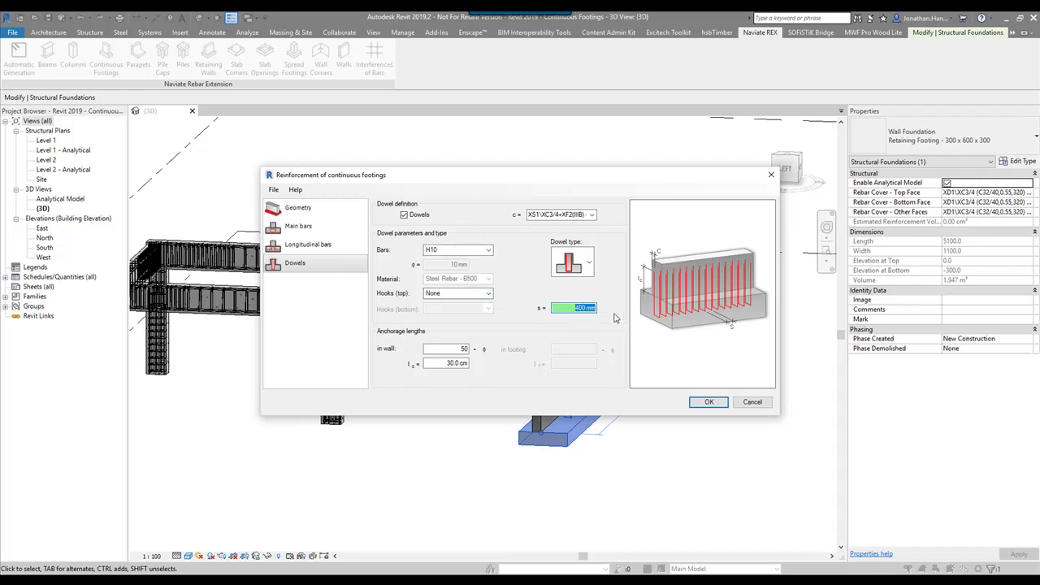
text(300)
- Review the Main bars and Longitudinal bars pages, then select the dowel l_c anchorage field
click(298, 226)
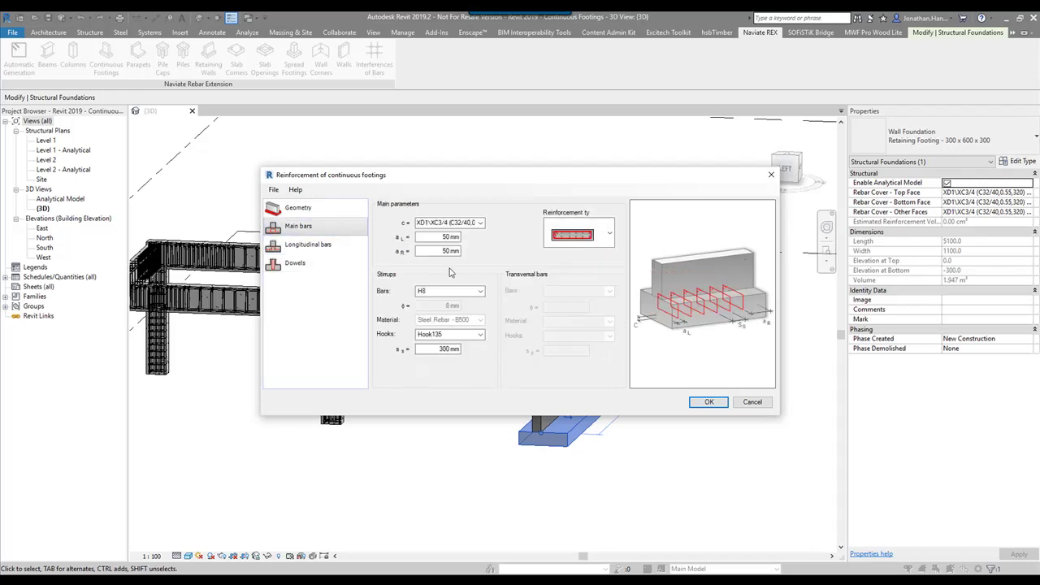
click(453, 351)
click(308, 244)
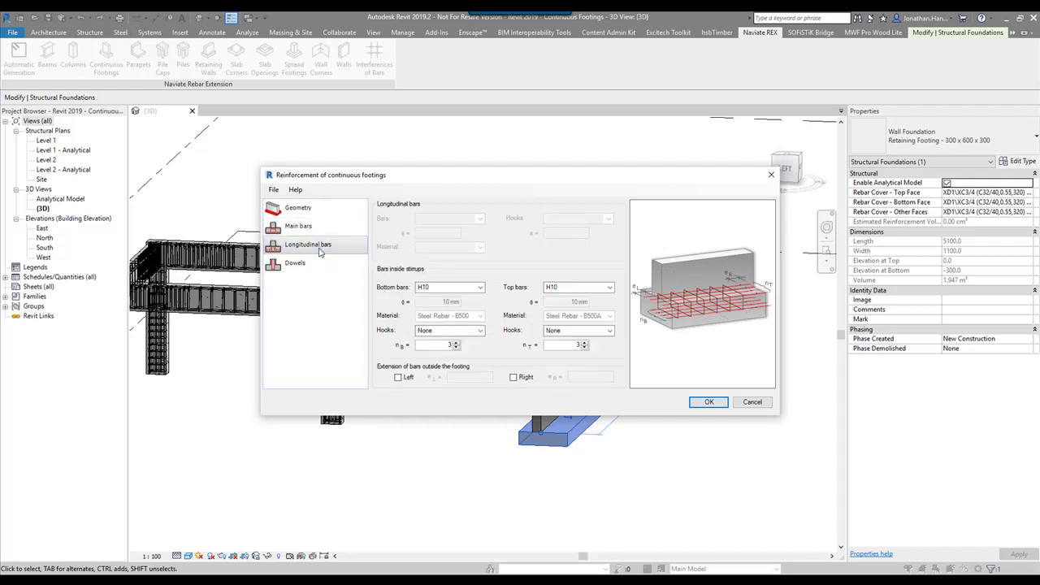
click(295, 262)
click(587, 316)
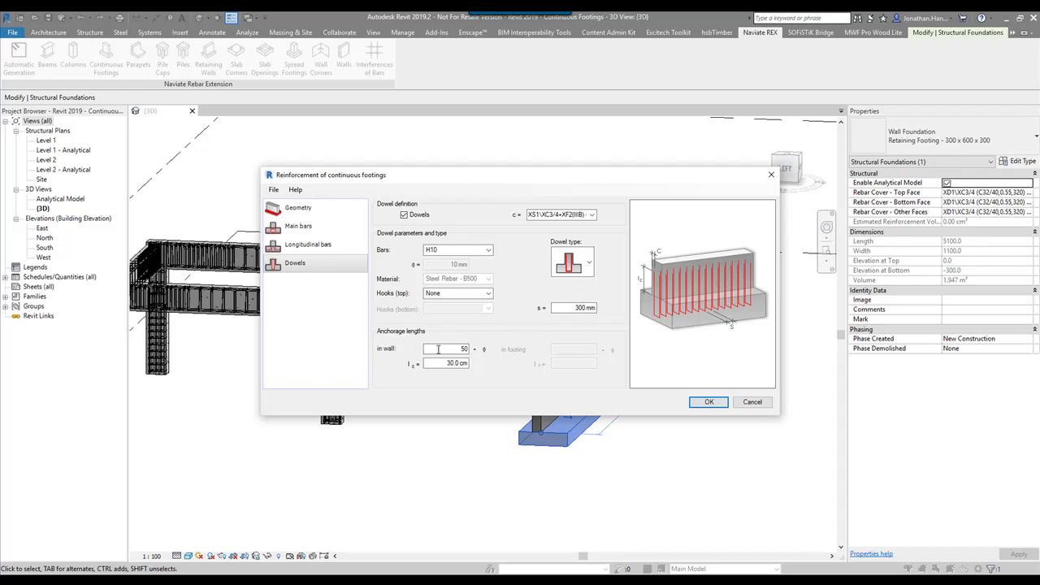
click(438, 349)
key(Tab)
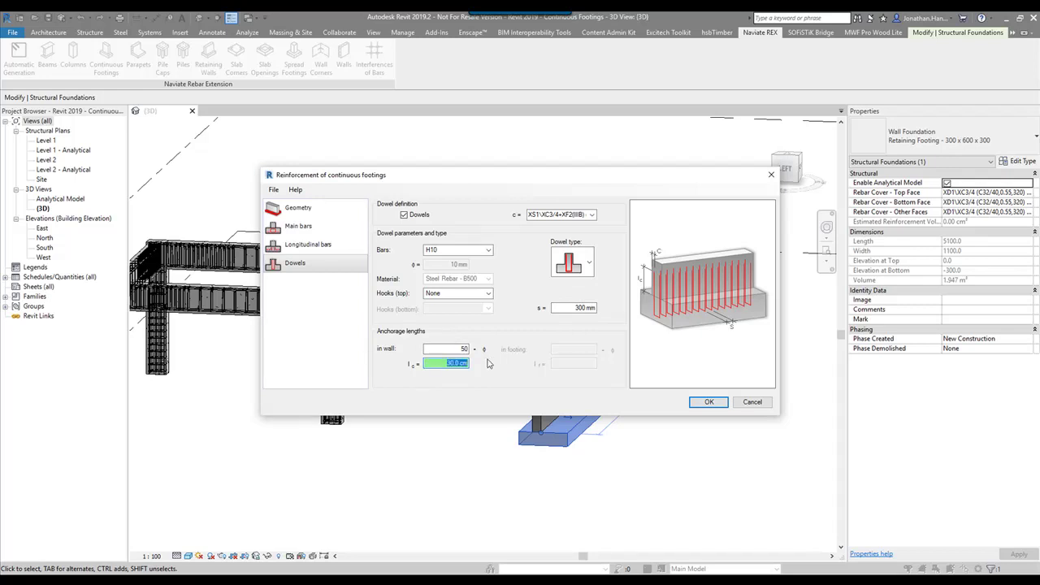
- Save the reinforcement settings as the data file 'Continuous Footings'
click(273, 190)
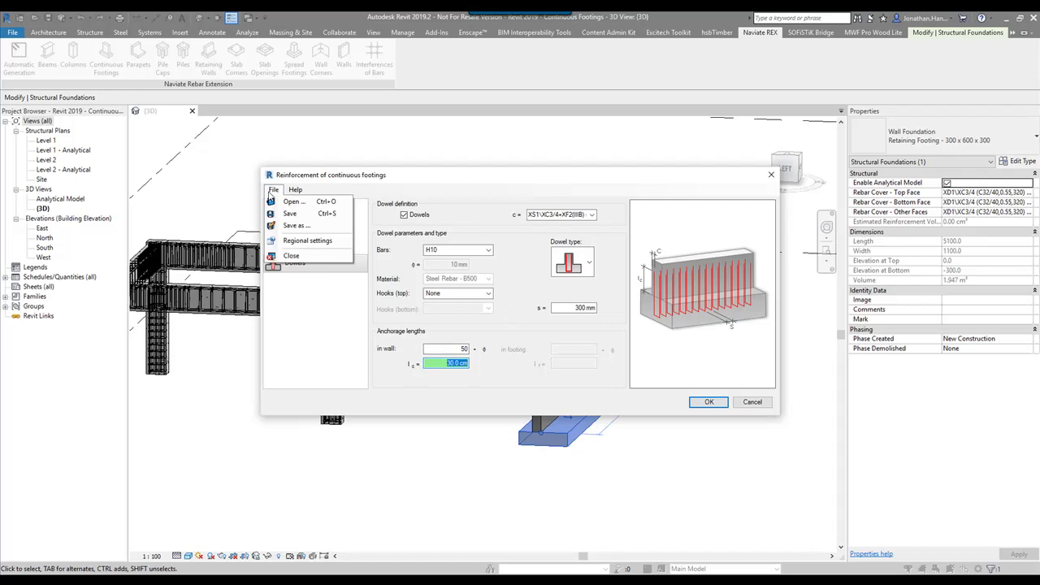
click(292, 226)
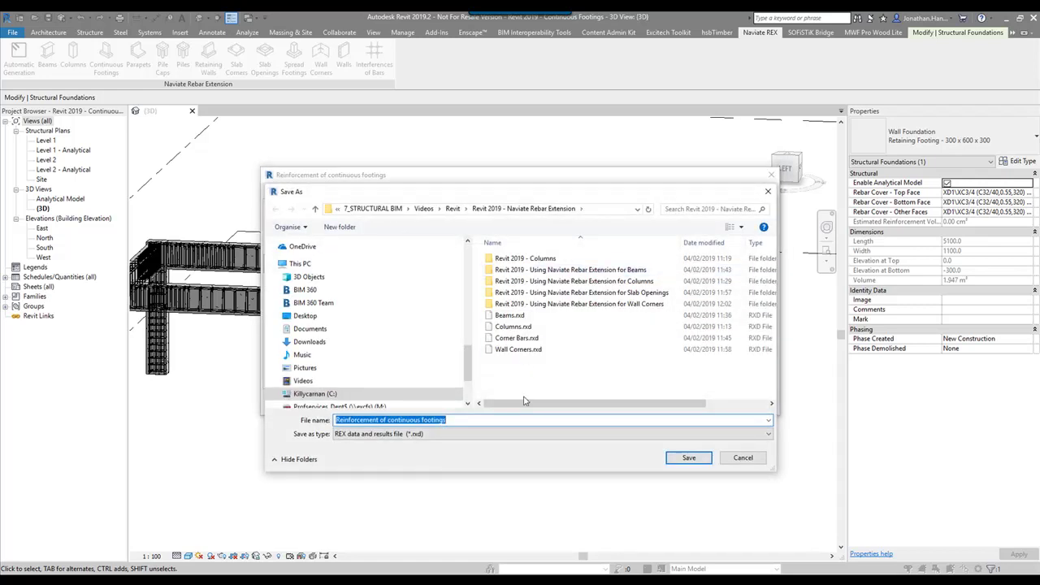
text(Continuous Footings)
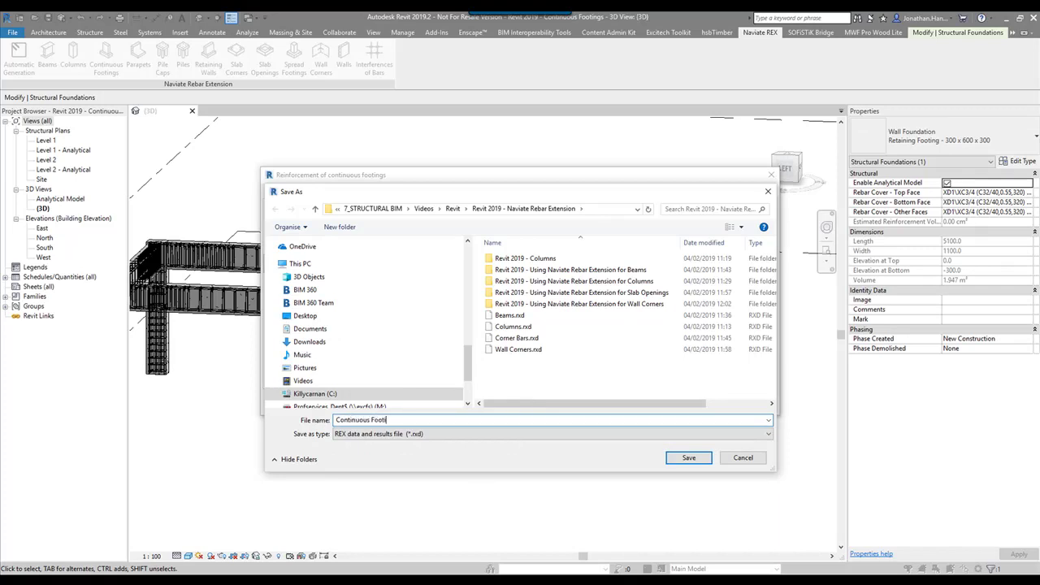
click(689, 457)
- Generate the rebar for the first footing and clear the selection
click(707, 402)
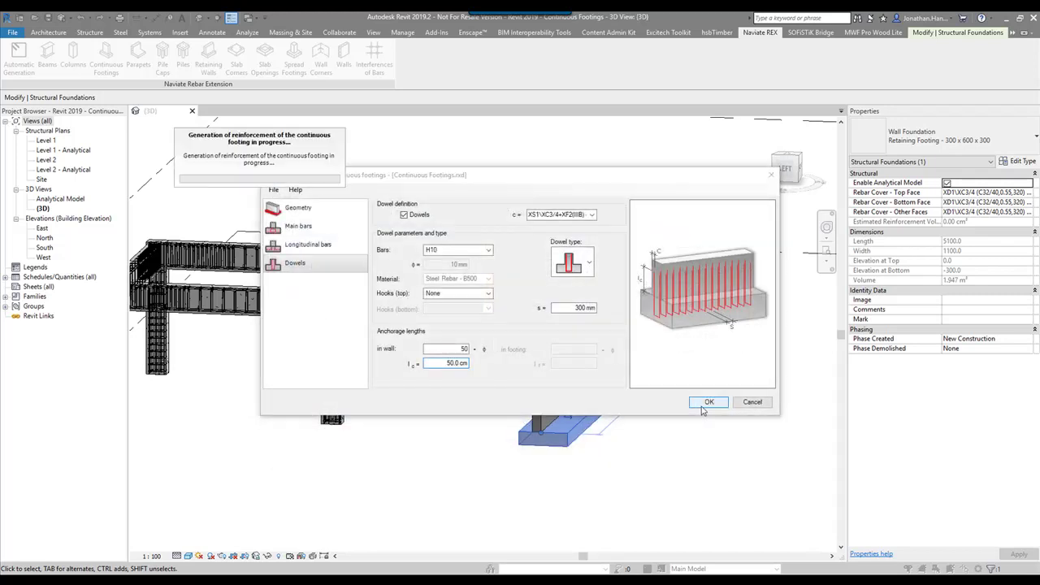
click(703, 410)
scroll(618, 423, up, 5)
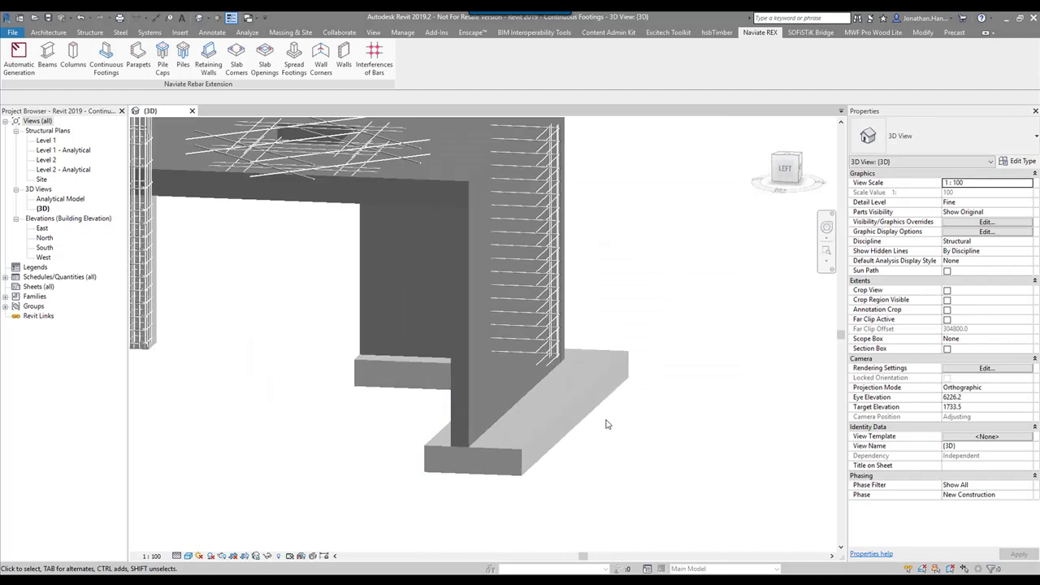
- Open Continuous Footings reinforcement for the smaller second footing and its file options
click(336, 366)
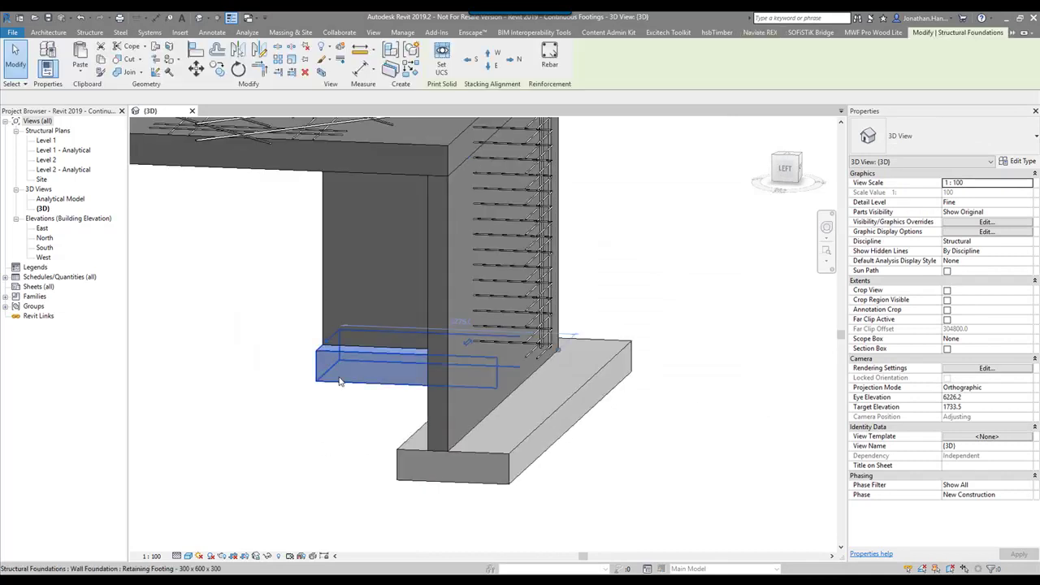
click(761, 33)
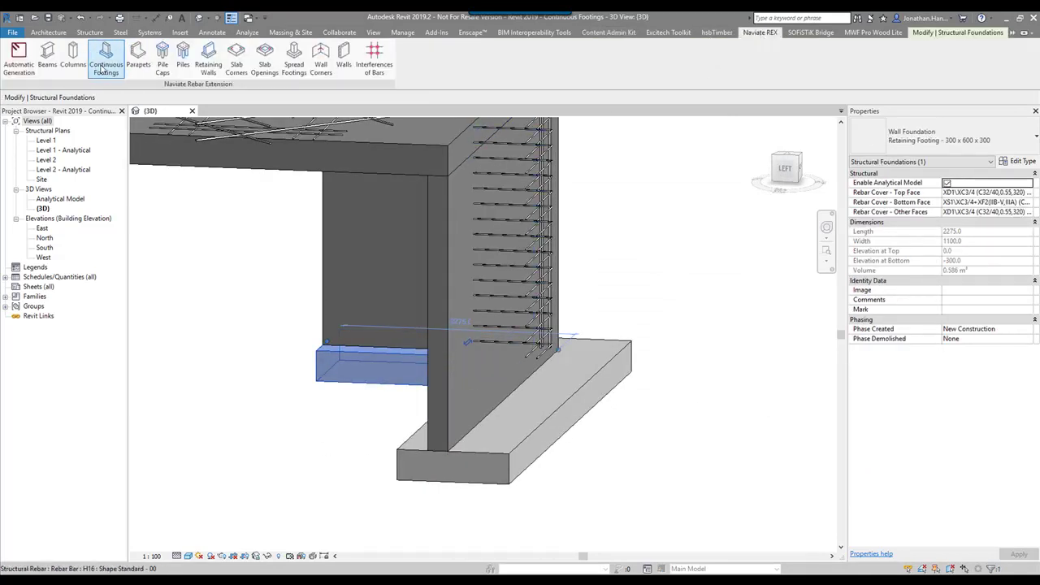
click(106, 61)
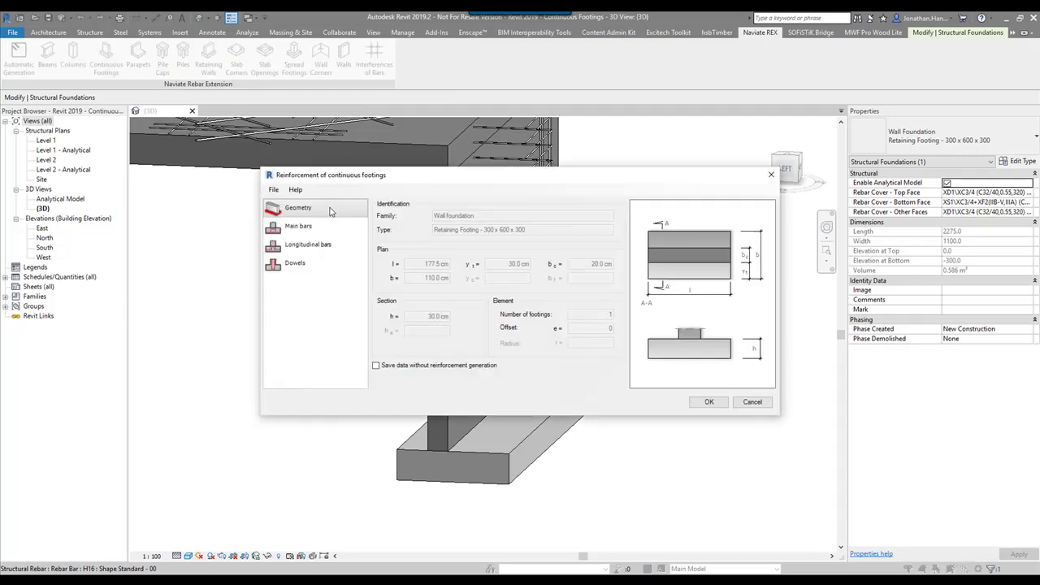
click(273, 191)
- Try loading Continuous Footings.rxd, then dismiss the incompatibility warning
click(292, 201)
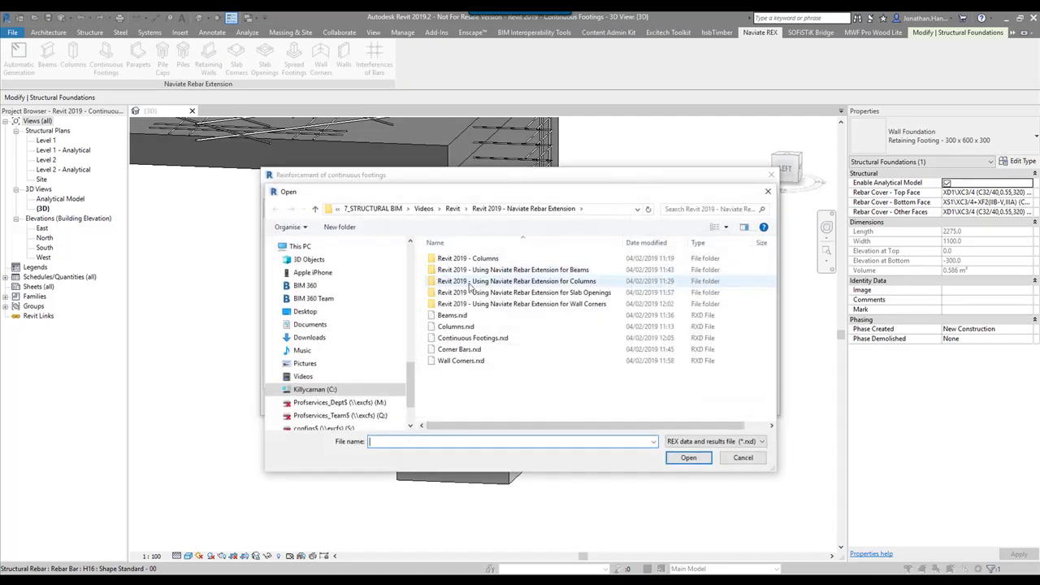
click(470, 338)
click(688, 458)
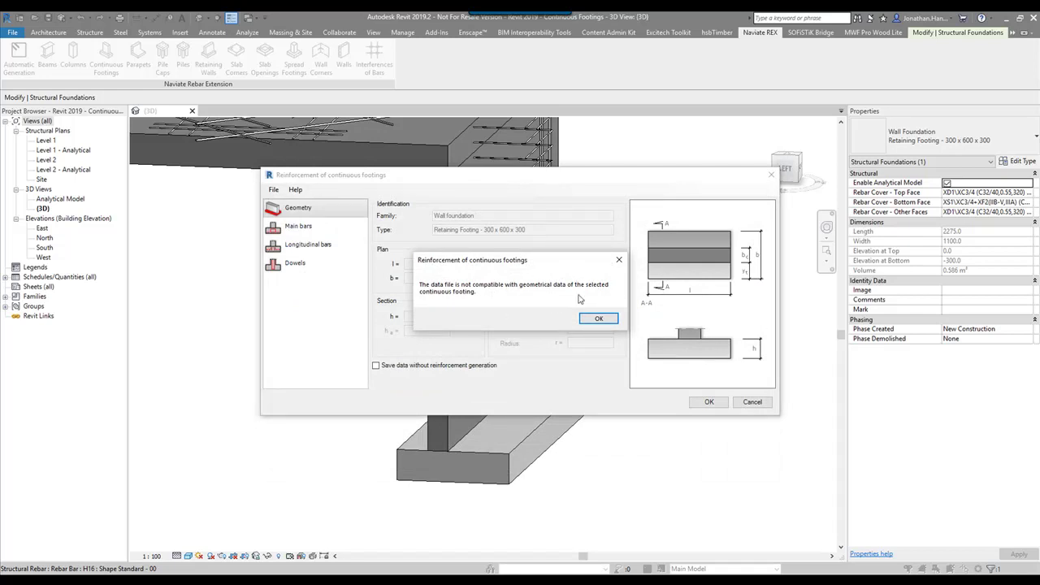
click(598, 318)
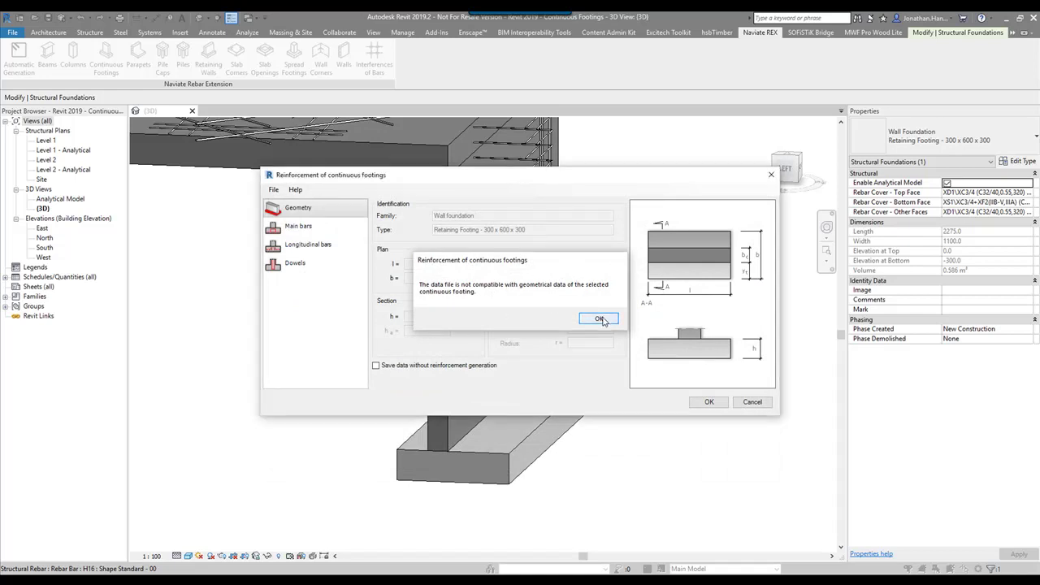
- Set the stirrups to H10 at 300 mm with a_L of 50 mm
click(295, 227)
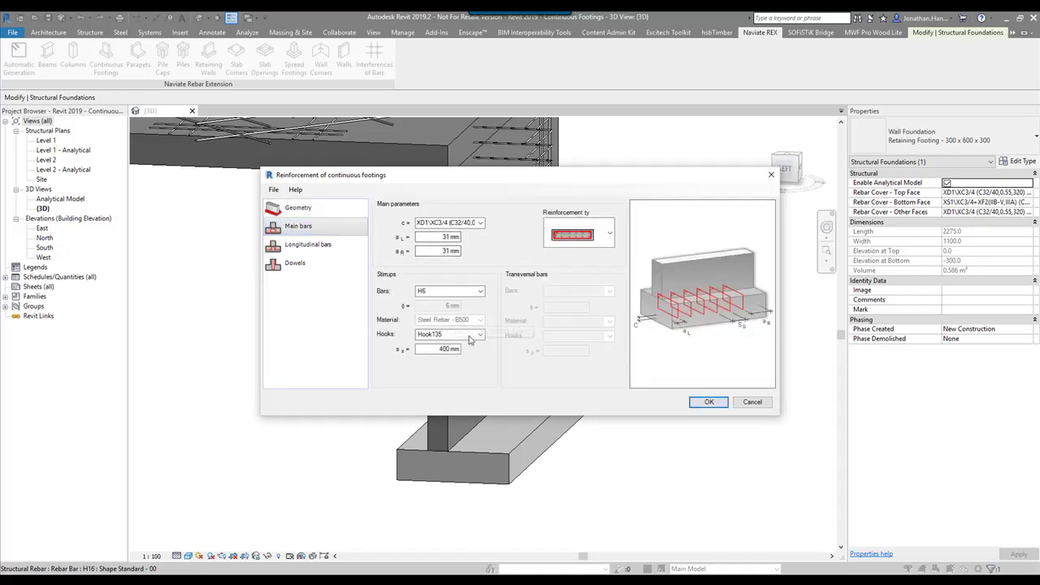
drag(445, 349, 476, 355)
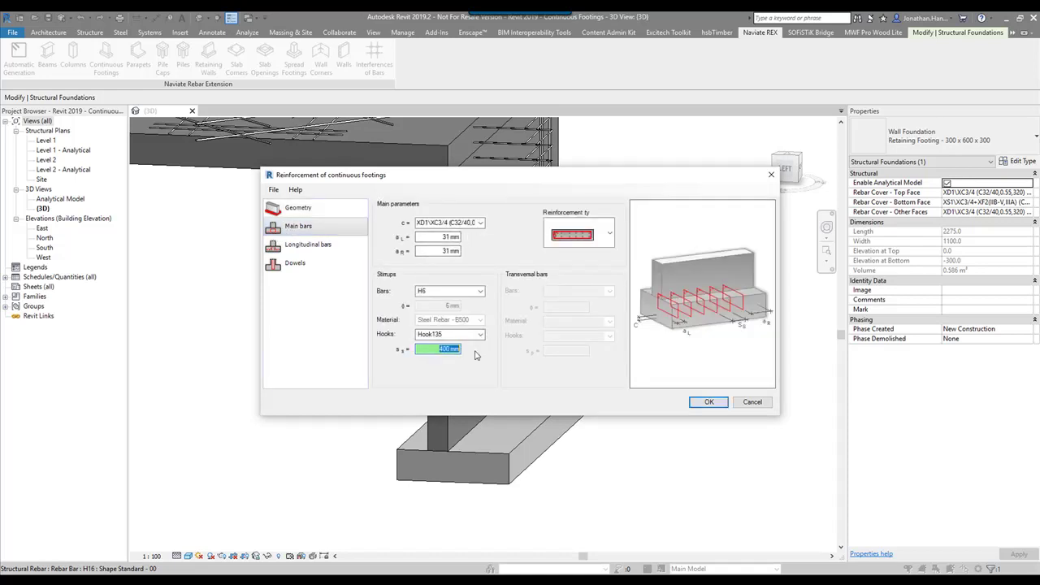
click(481, 291)
click(435, 317)
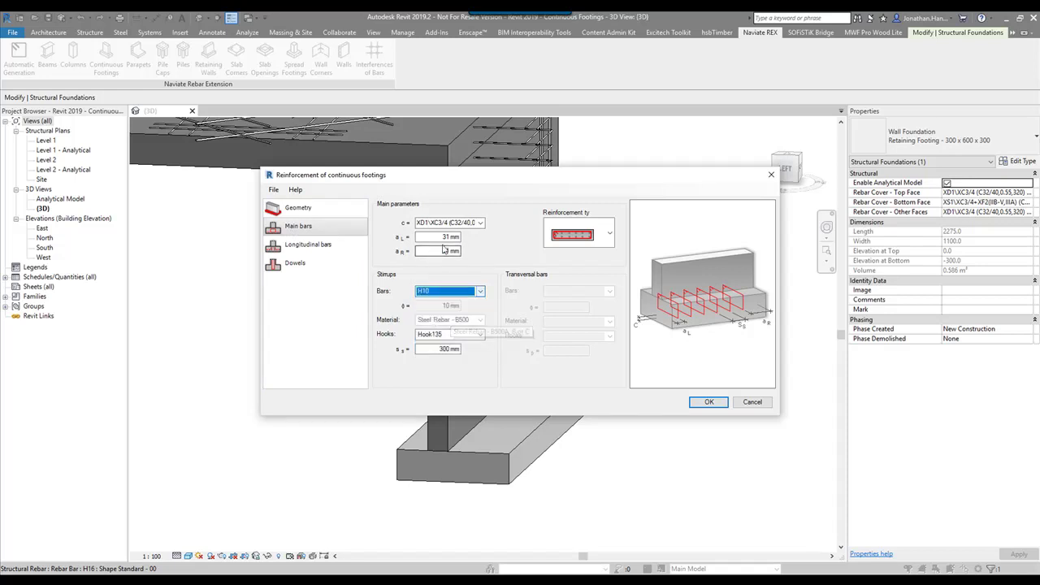
drag(419, 236, 460, 237)
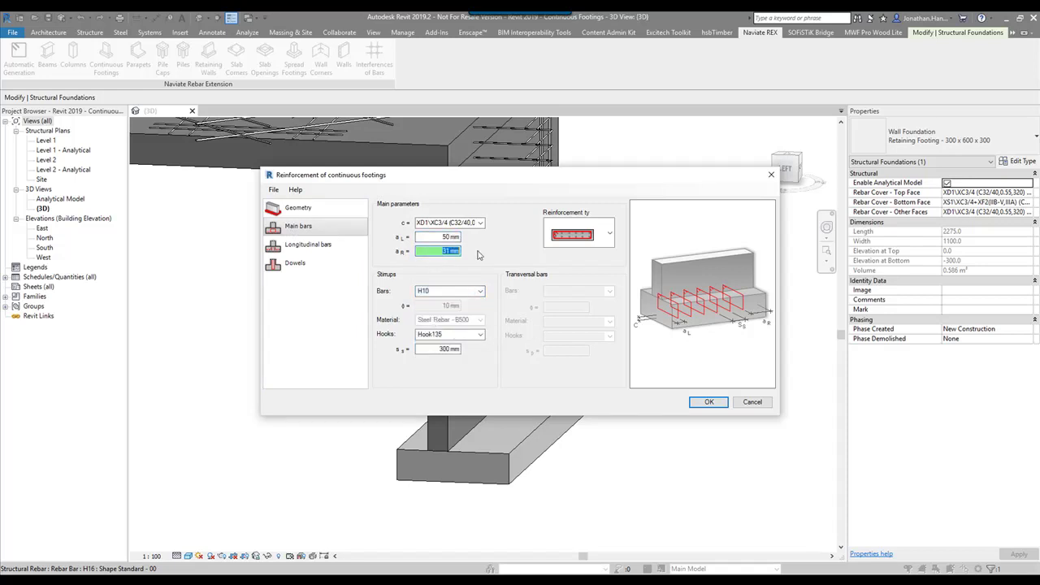
- Make the bottom and top longitudinal bars H8
click(319, 247)
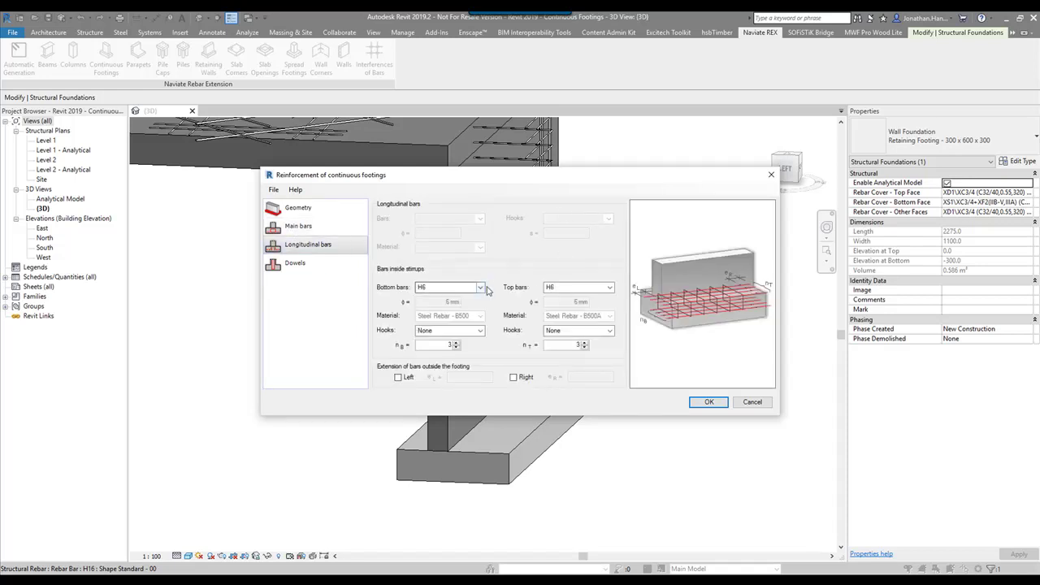
click(480, 287)
click(443, 306)
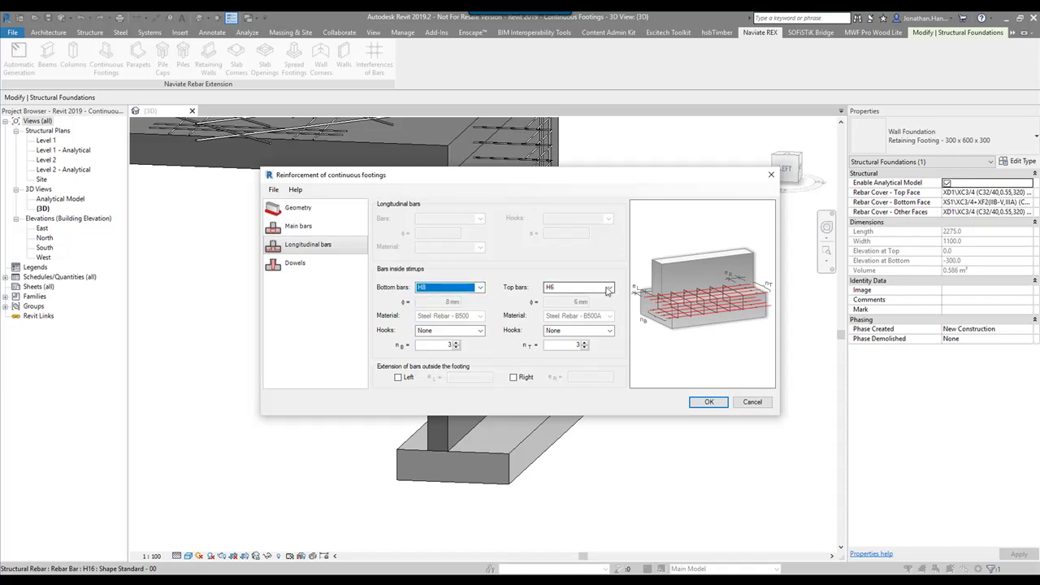
click(573, 288)
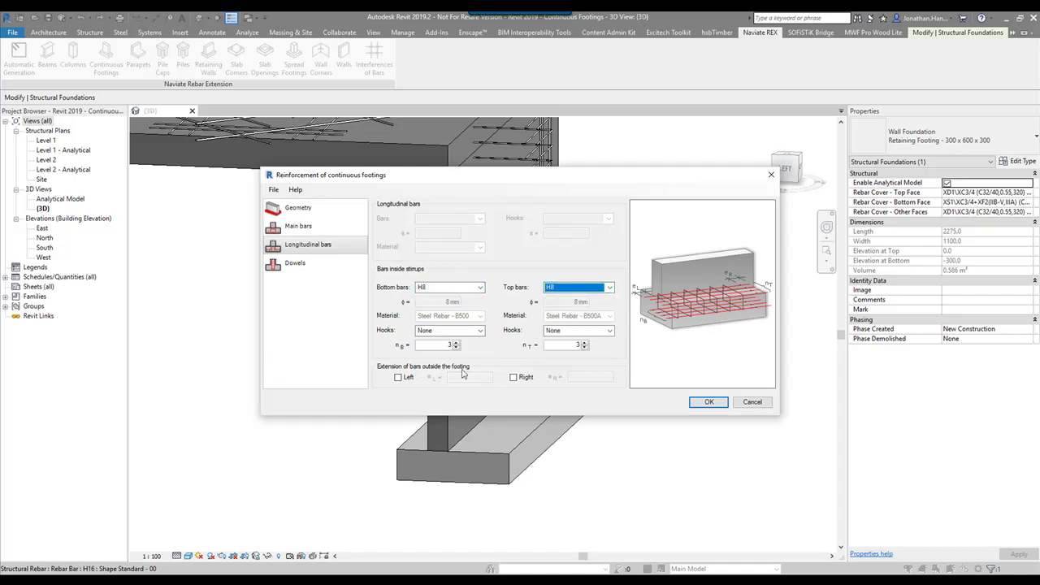
- Set the dowels to H10 at 300 mm spacing and generate the second footing's rebar
click(329, 263)
click(489, 250)
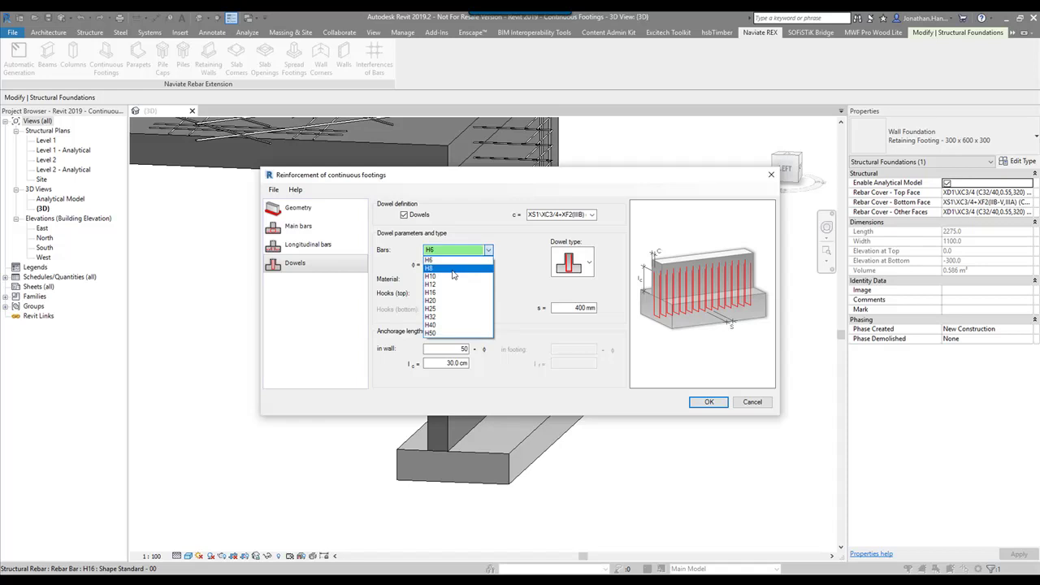
click(446, 279)
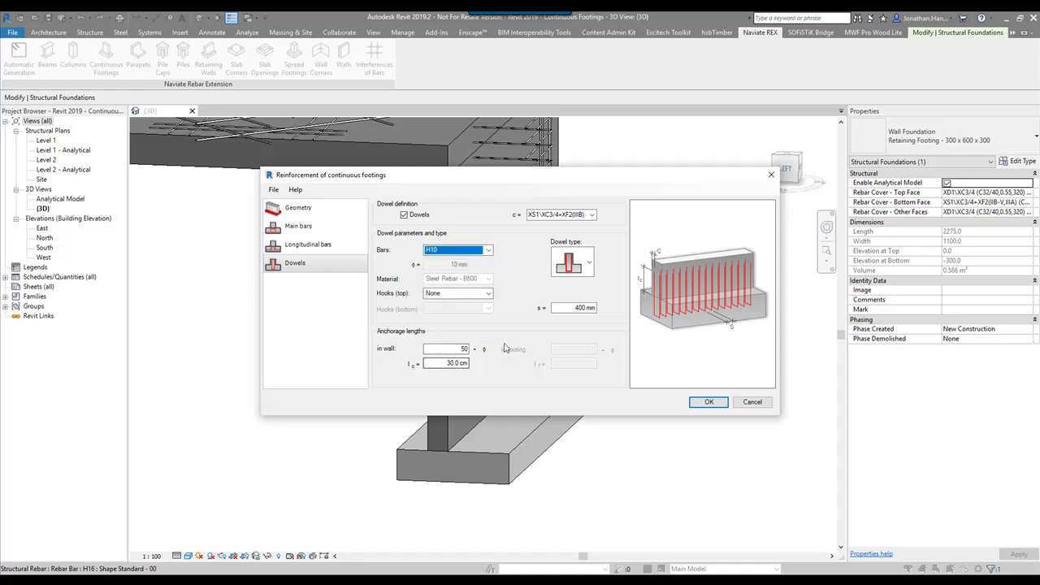
click(575, 308)
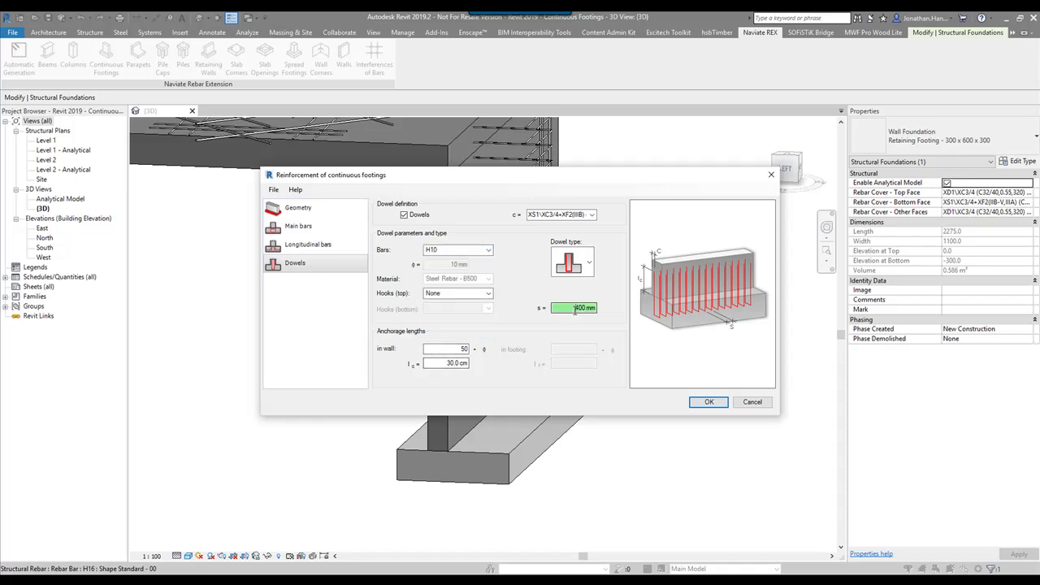
click(709, 402)
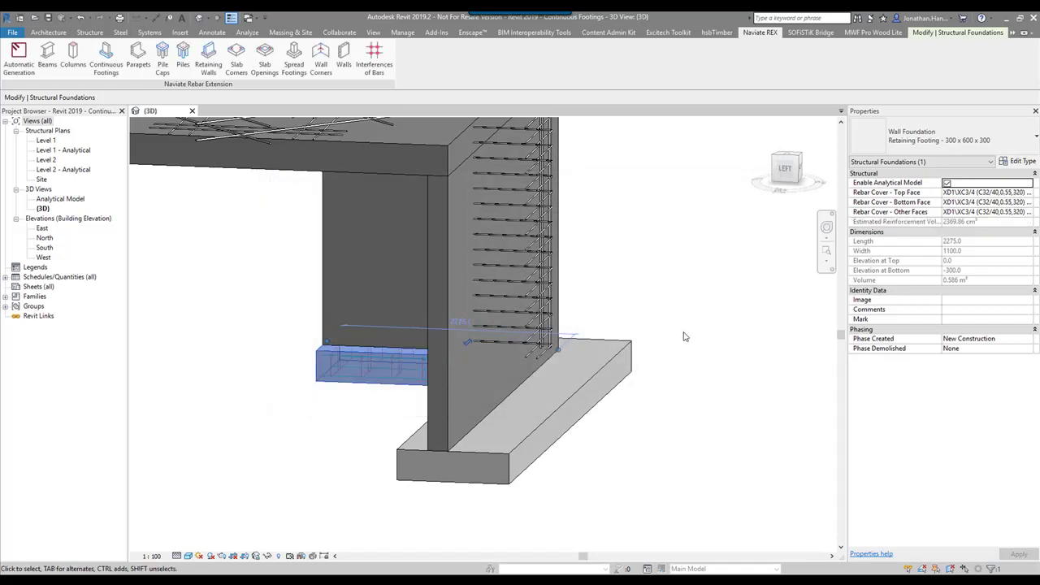
- Show the footing rebar unobscured by the concrete using the Excitech Toolkit visibility options
click(684, 336)
shift+middle_drag(684, 337, 530, 410)
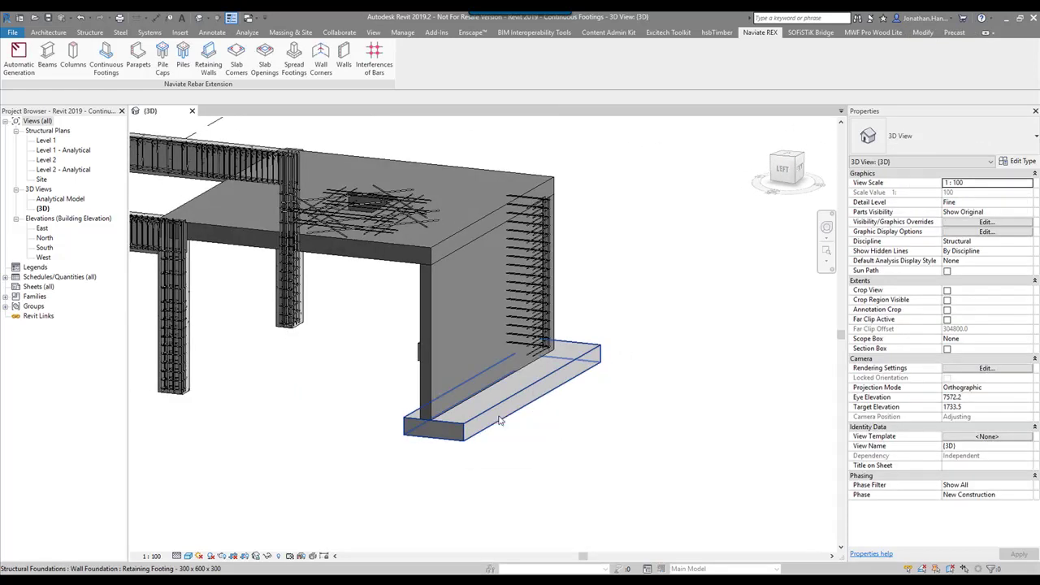
click(668, 32)
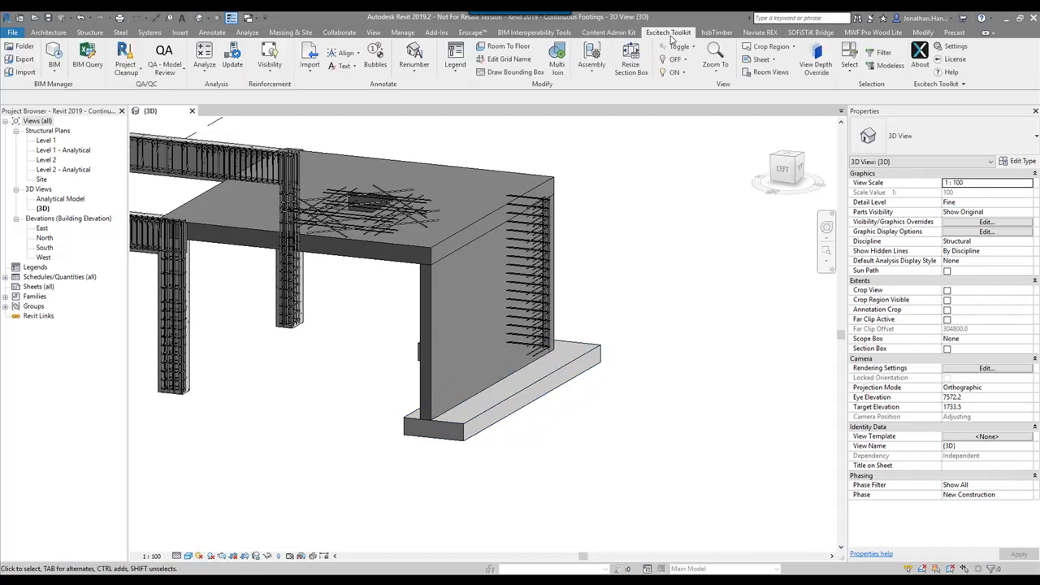
click(269, 63)
click(298, 107)
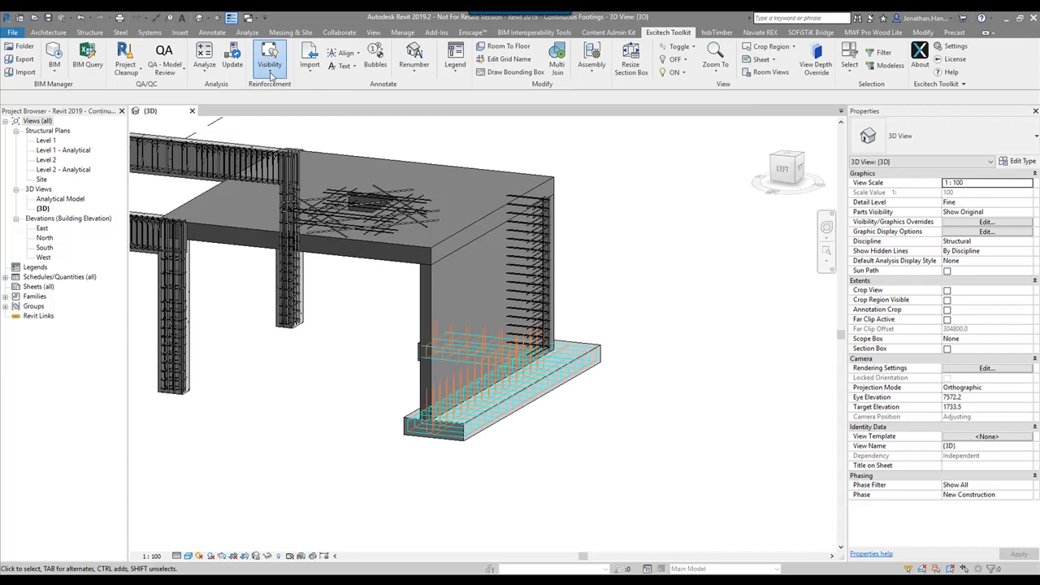
- Display the footing rebar as solid and centre it in the 3D view
click(271, 72)
click(287, 152)
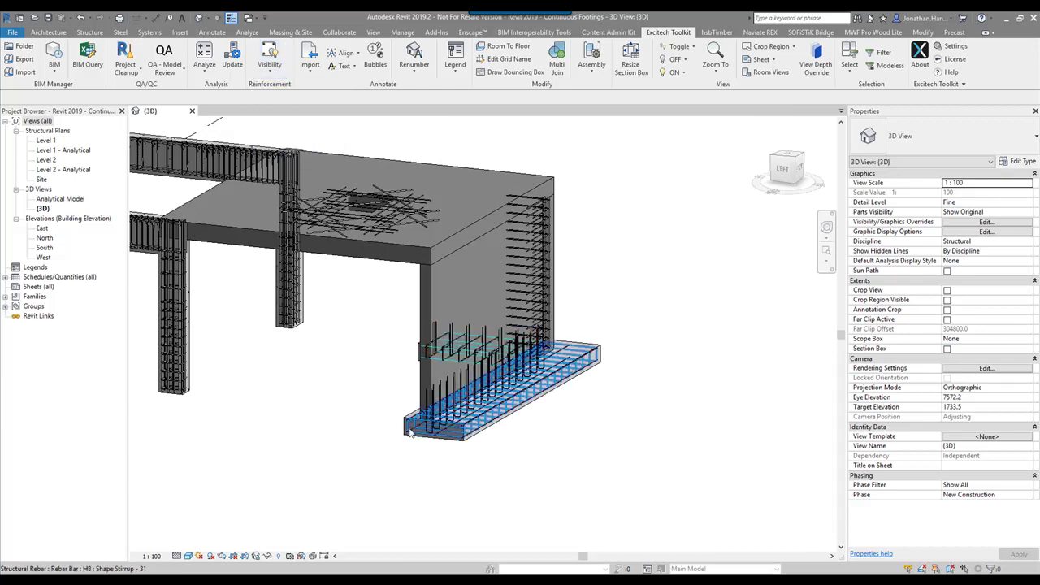
scroll(410, 433, up, 5)
middle_drag(411, 433, 490, 395)
- Zoom to fit the whole reinforced frame and return to the Naviate REX commands
key(z)
key(f)
scroll(265, 407, up, 5)
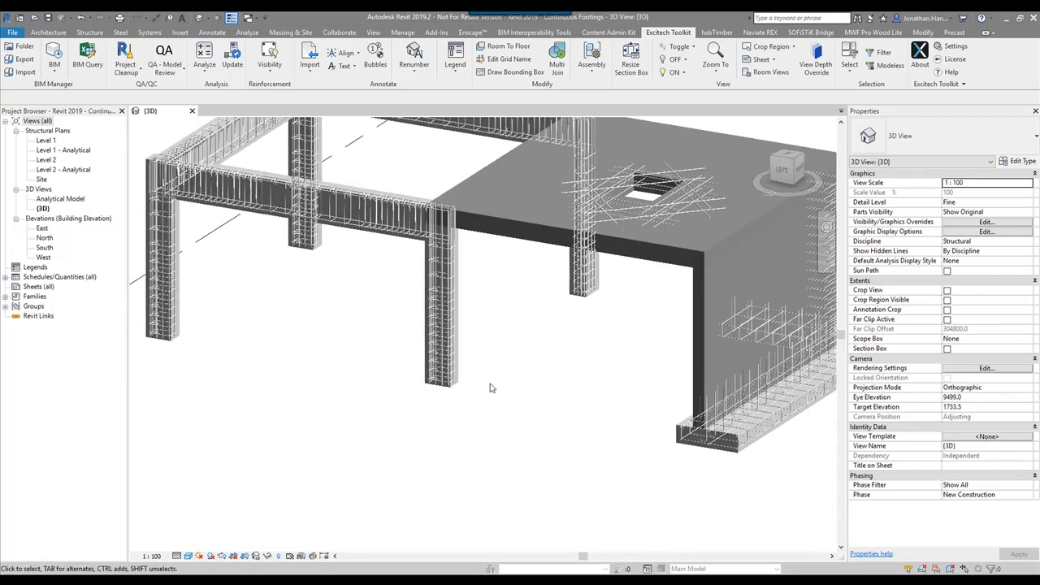
click(760, 32)
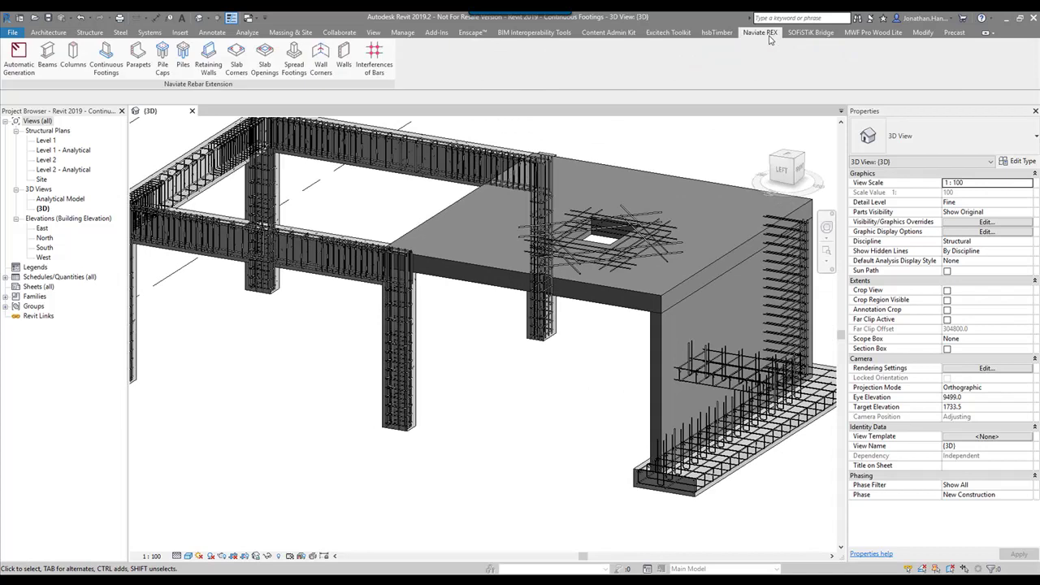